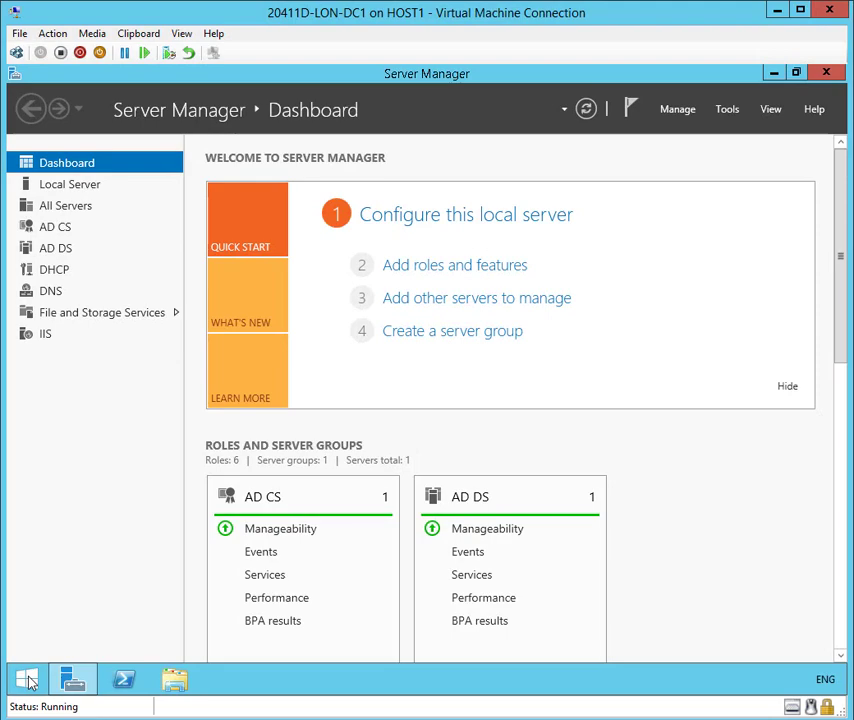
Open Windows PowerShell with administrator rights and change to the desktop directory
left_click(28, 681)
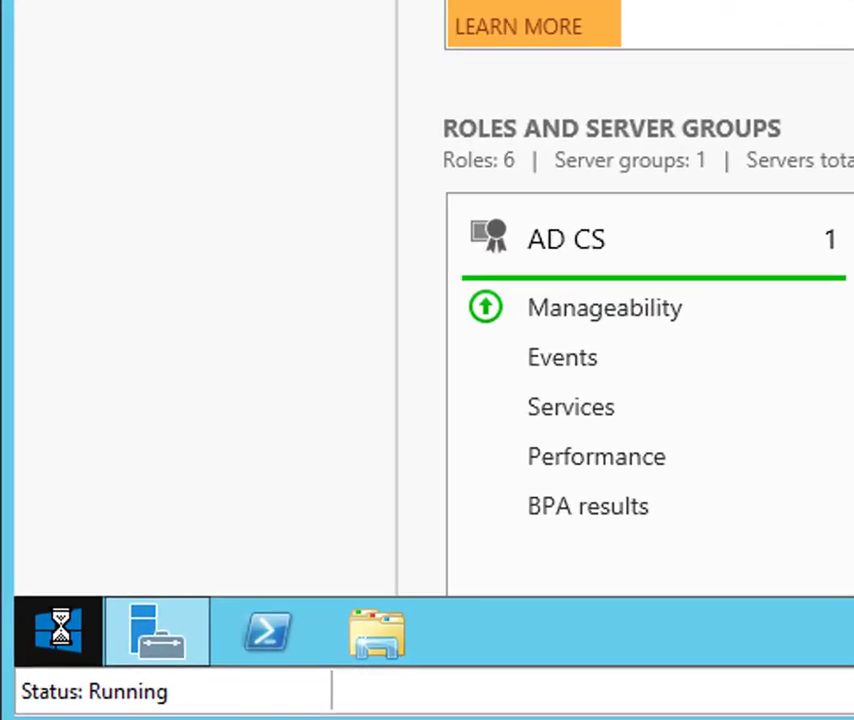
right_click(72, 618)
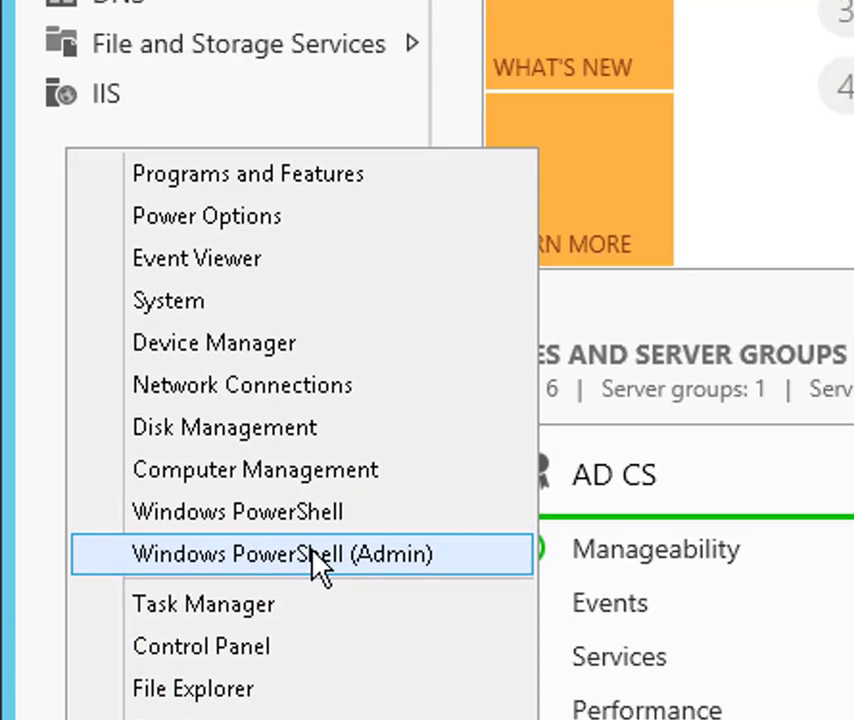
left_click(330, 272)
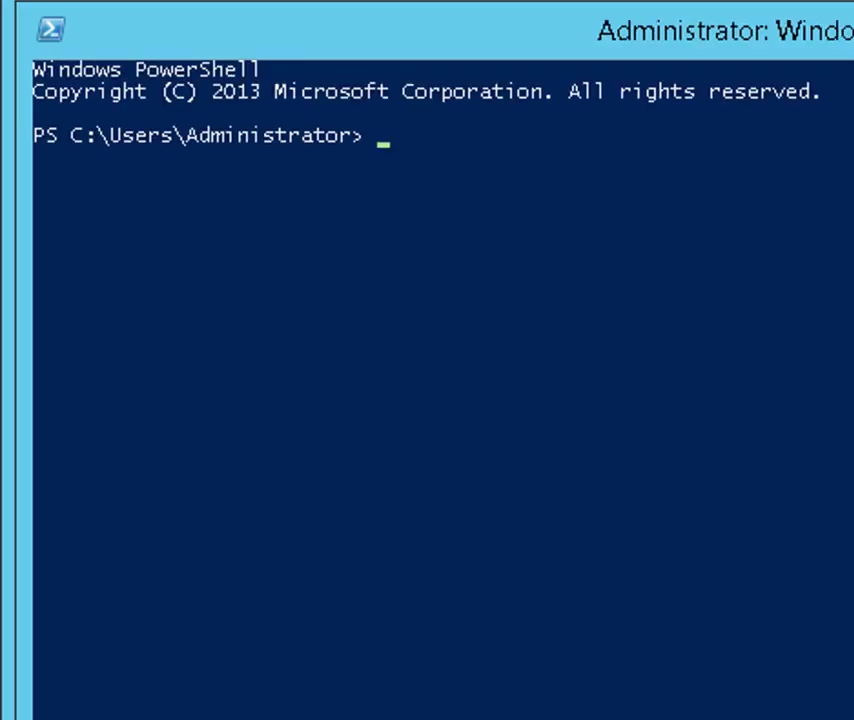
type("cd desktop")
key("Return")
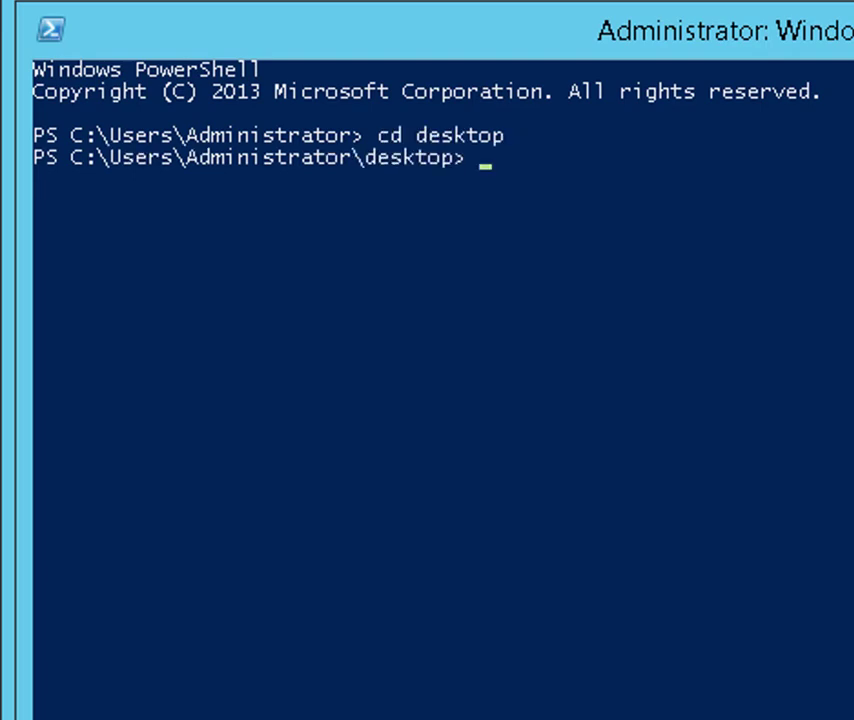
Run GPResult /r and review the computer settings and user settings in its output
type("GPResult /r")
key("Return")
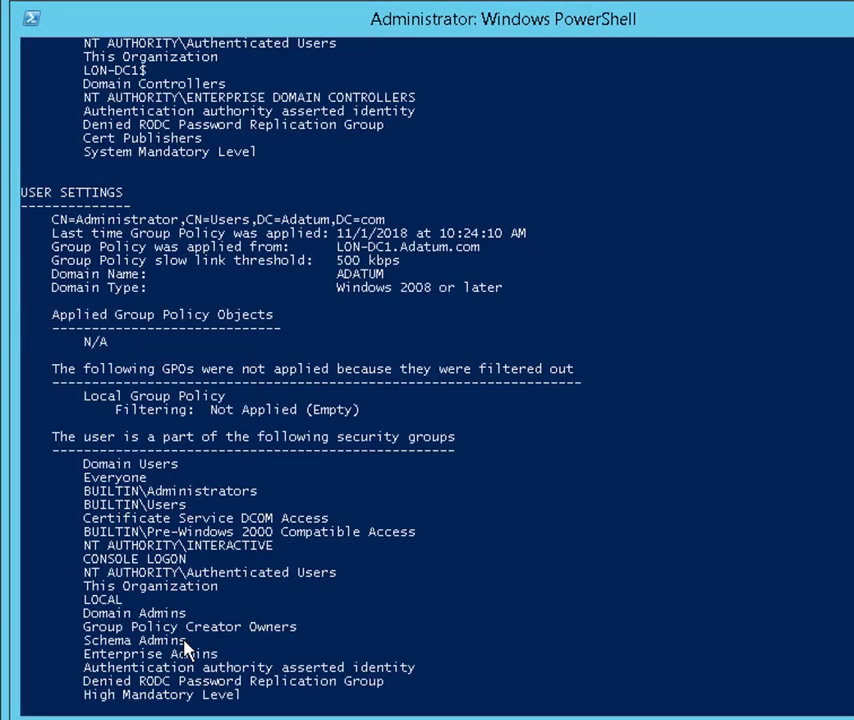
scroll(427, 380, "up", 15)
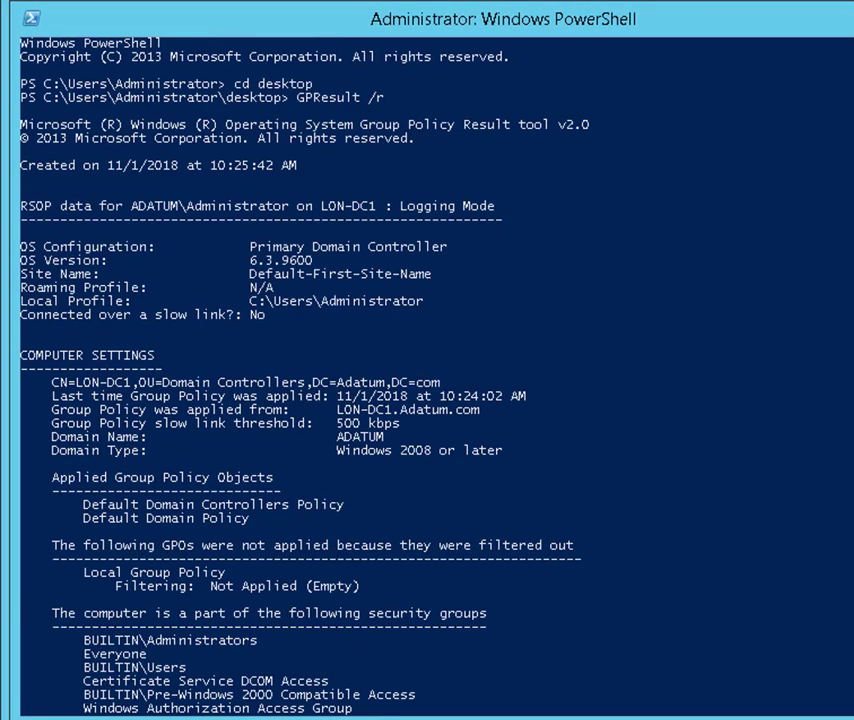
scroll(427, 380, "down", 2)
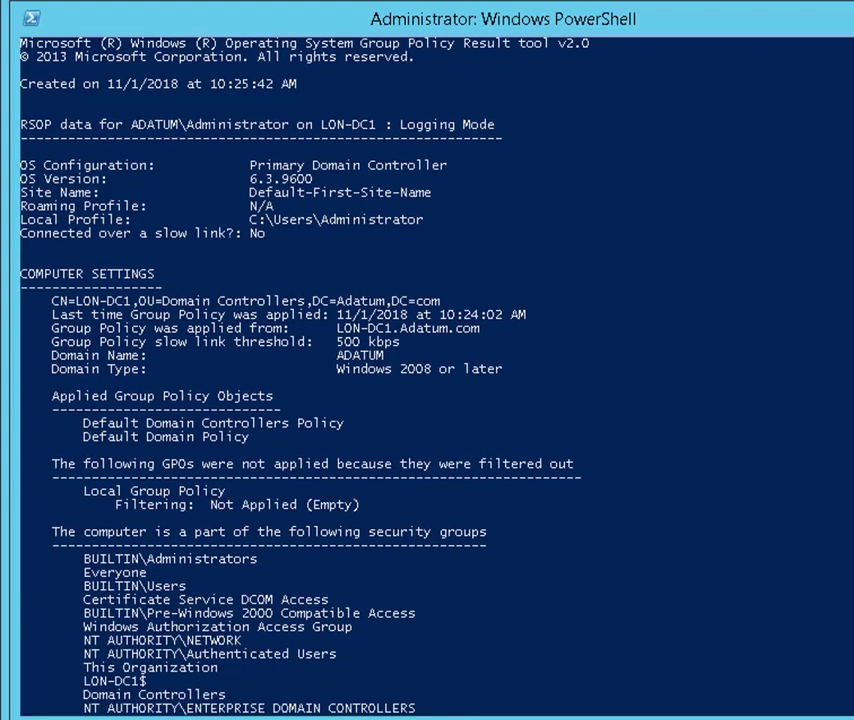
scroll(427, 380, "down", 2)
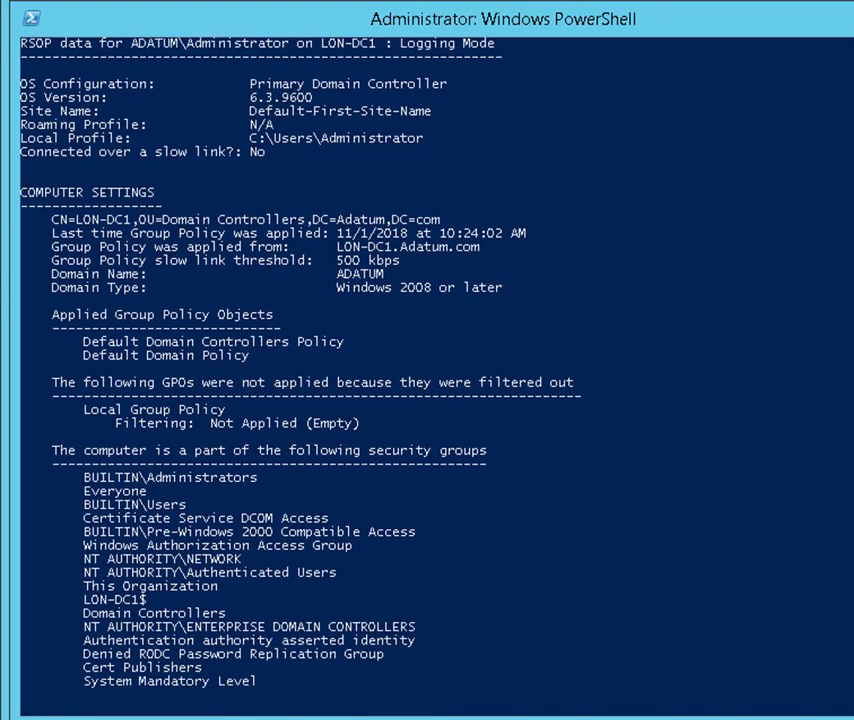
scroll(427, 380, "down", 2)
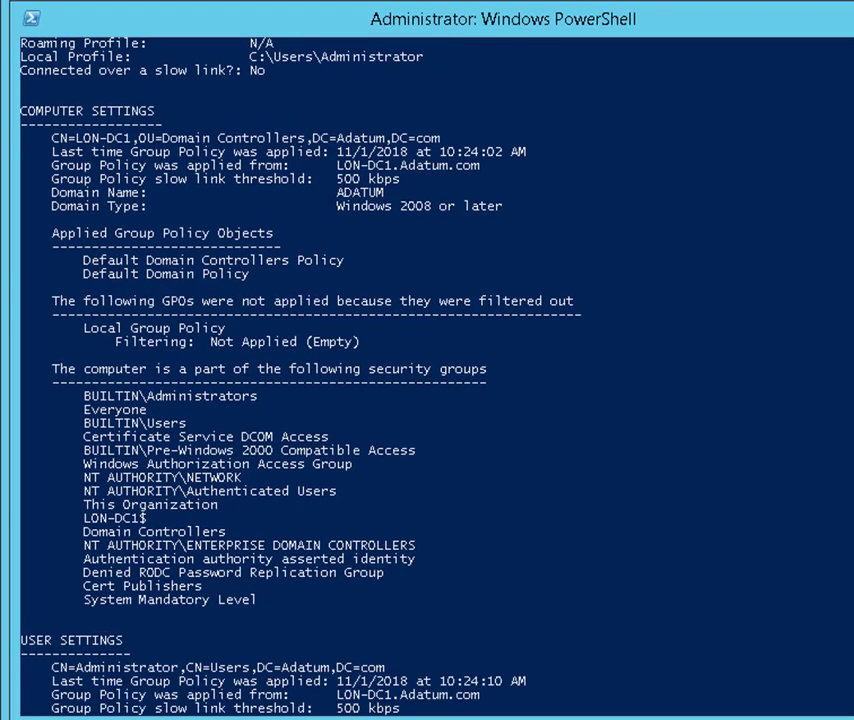
scroll(427, 380, "down", 2)
scroll(427, 380, "down", 3)
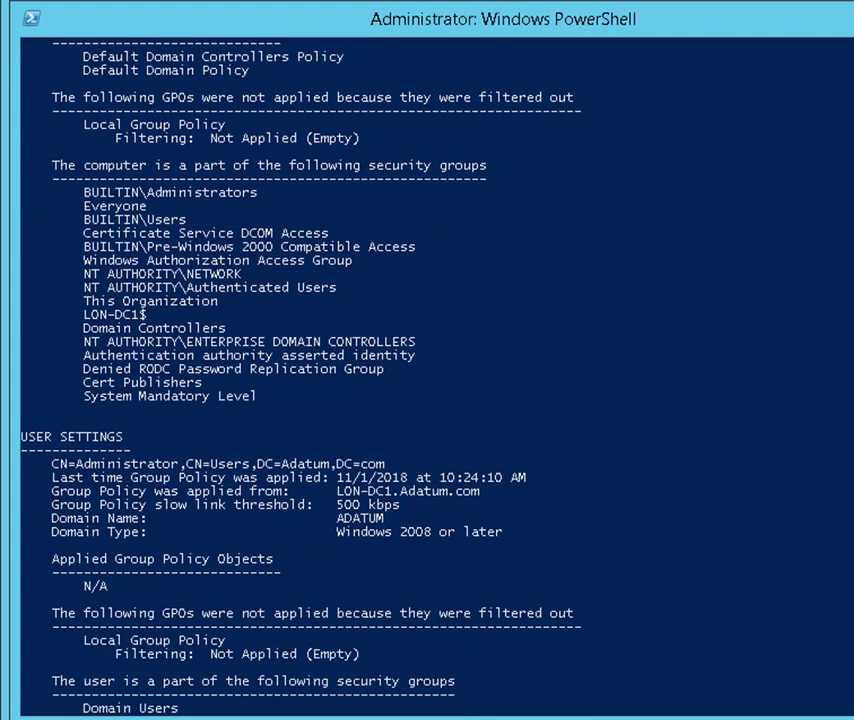
scroll(427, 380, "down", 7)
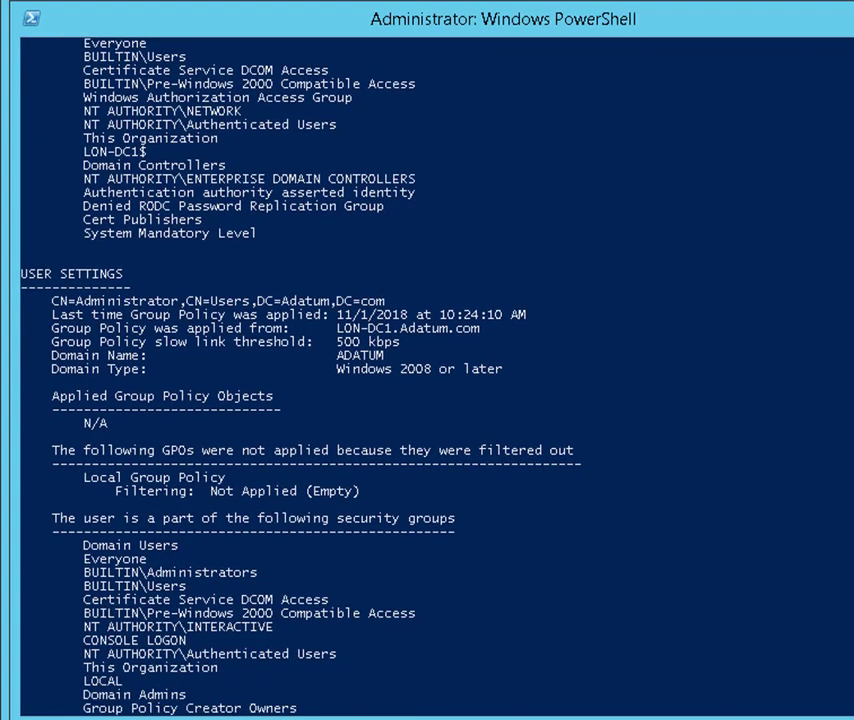
scroll(427, 380, "down", 1)
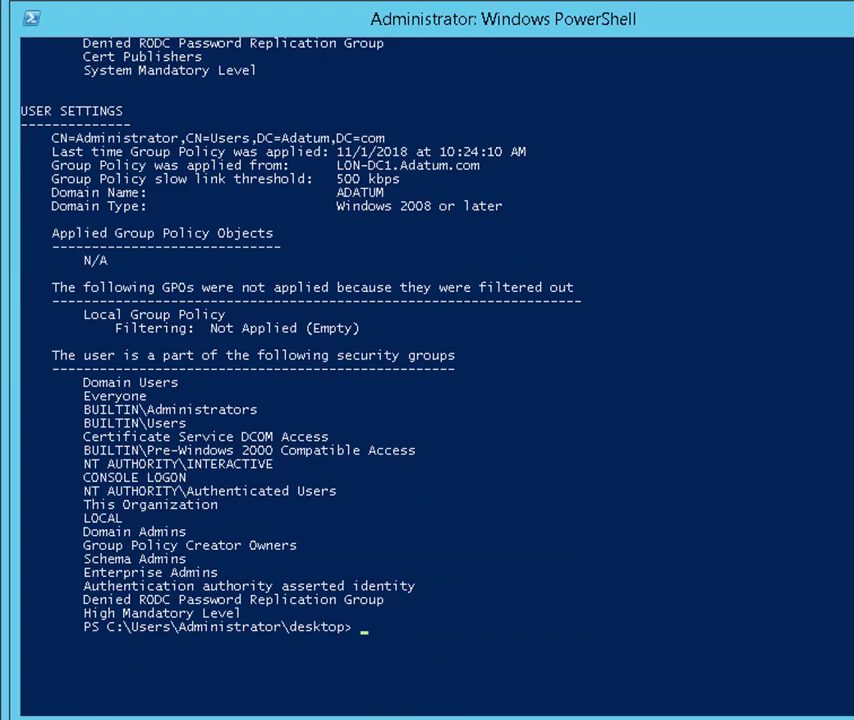
Clear the console and generate an HTML Group Policy report with GPResult /h results.html
type("cls")
key("Return")
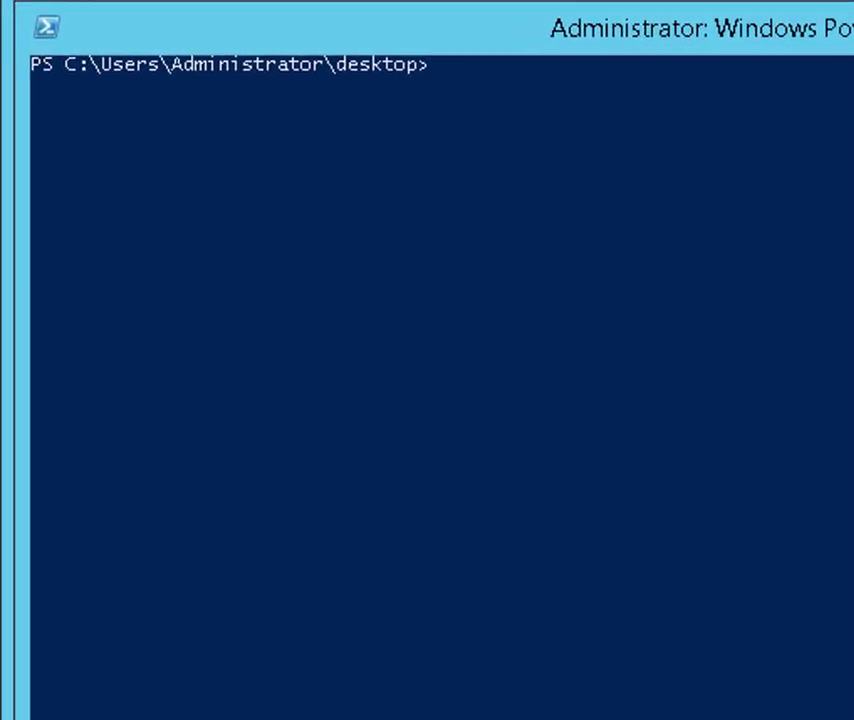
type("GPResult /h results.html")
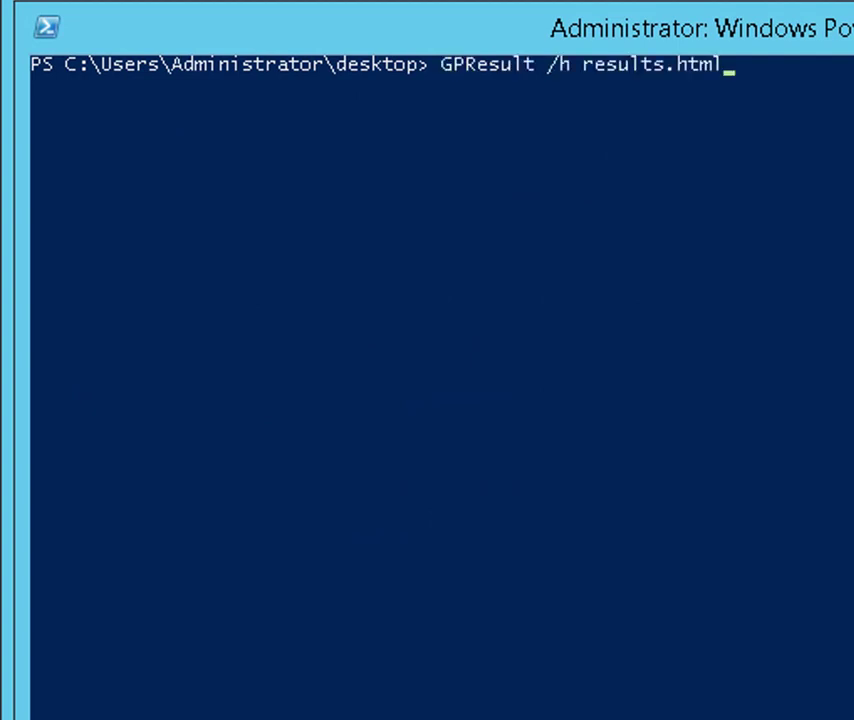
key("Return")
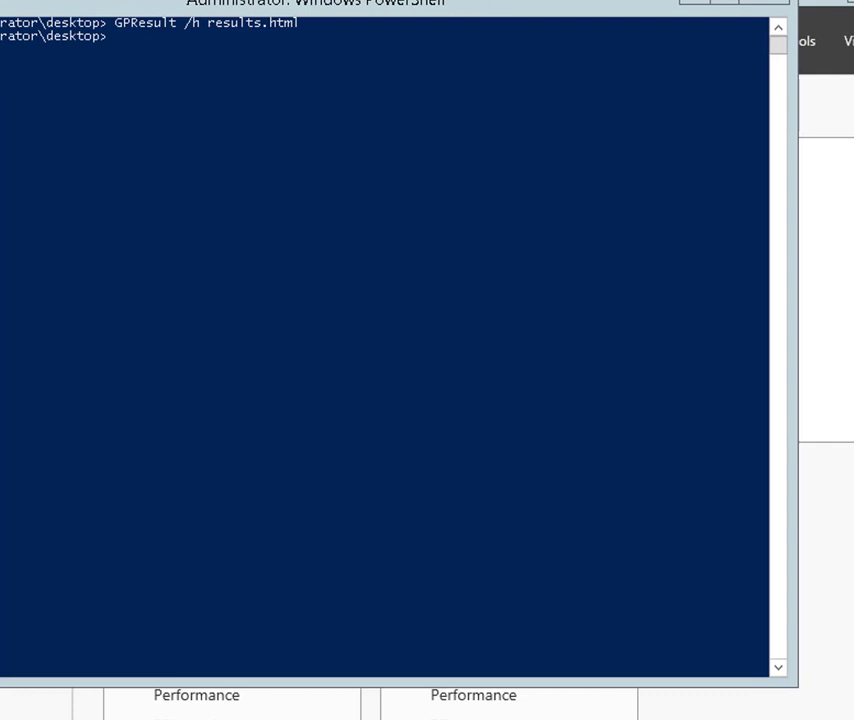
Open the results.html report from the Desktop folder in File Explorer
key("super+e")
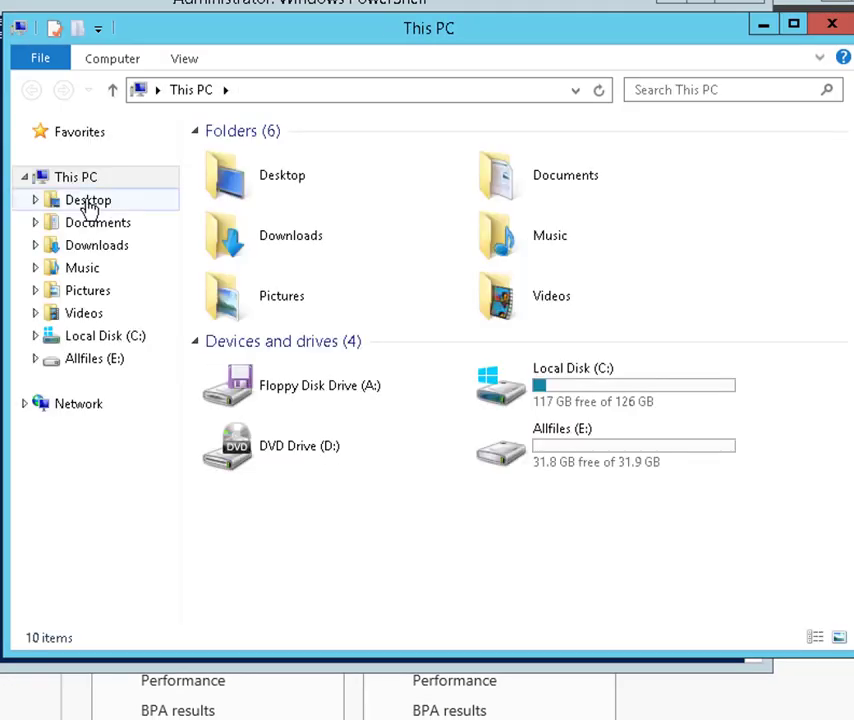
left_click(88, 203)
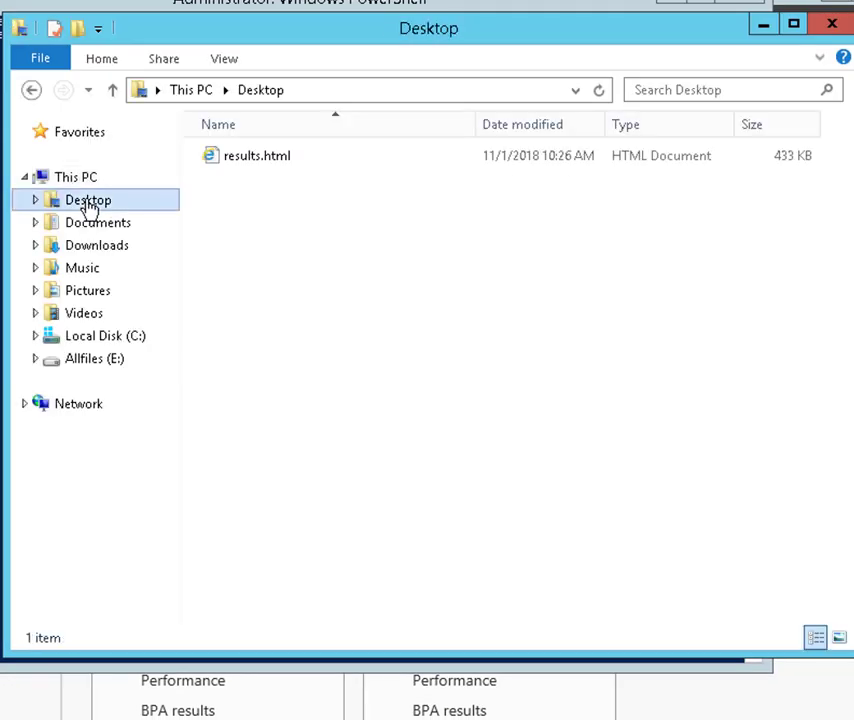
double_click(281, 166)
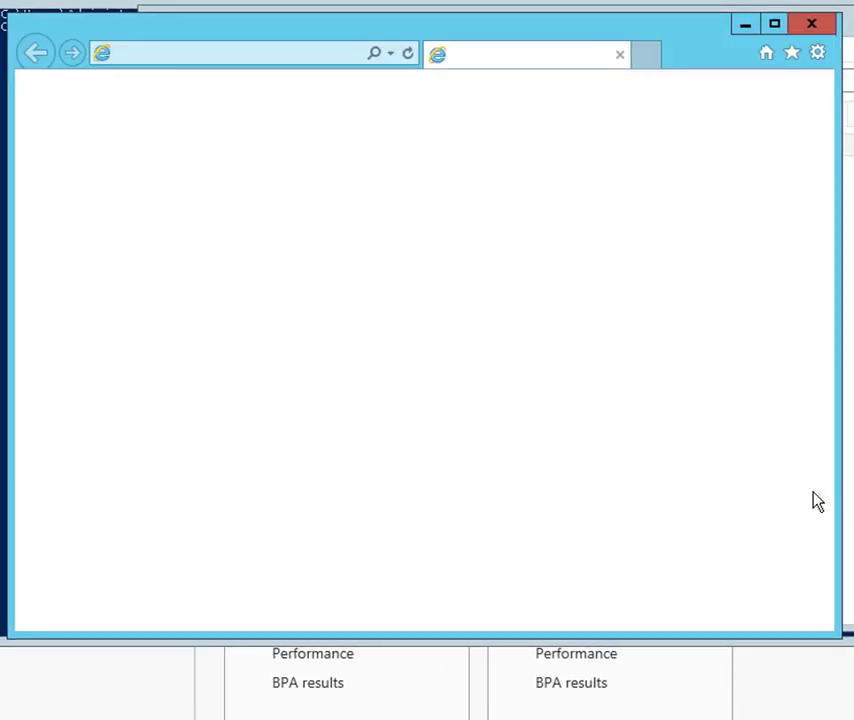
left_click(614, 604)
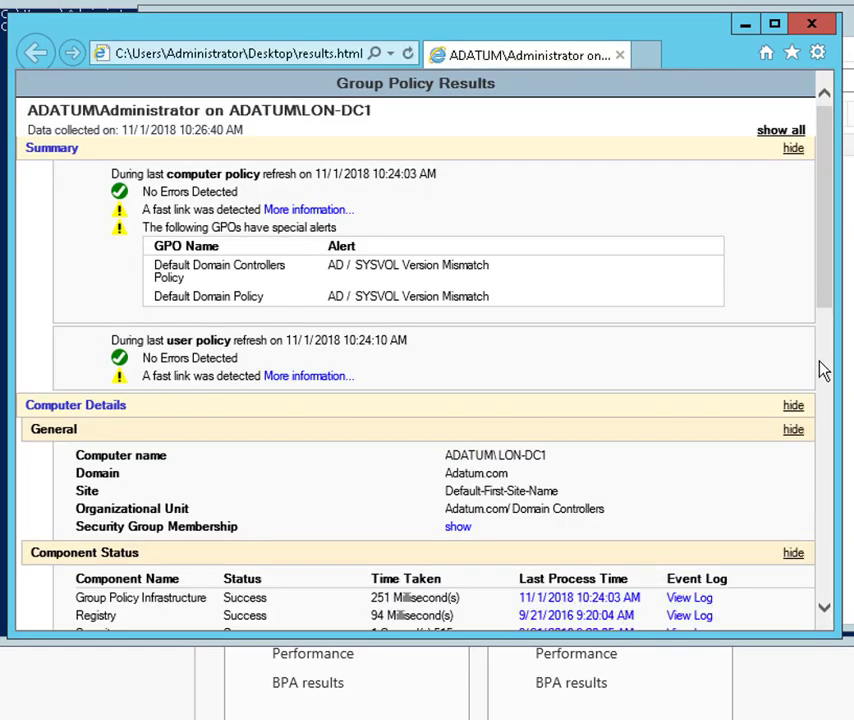
Expand Security Settings and the Account Policies/Password Policy section in the report, and examine the remaining computer and user details
left_click(822, 371)
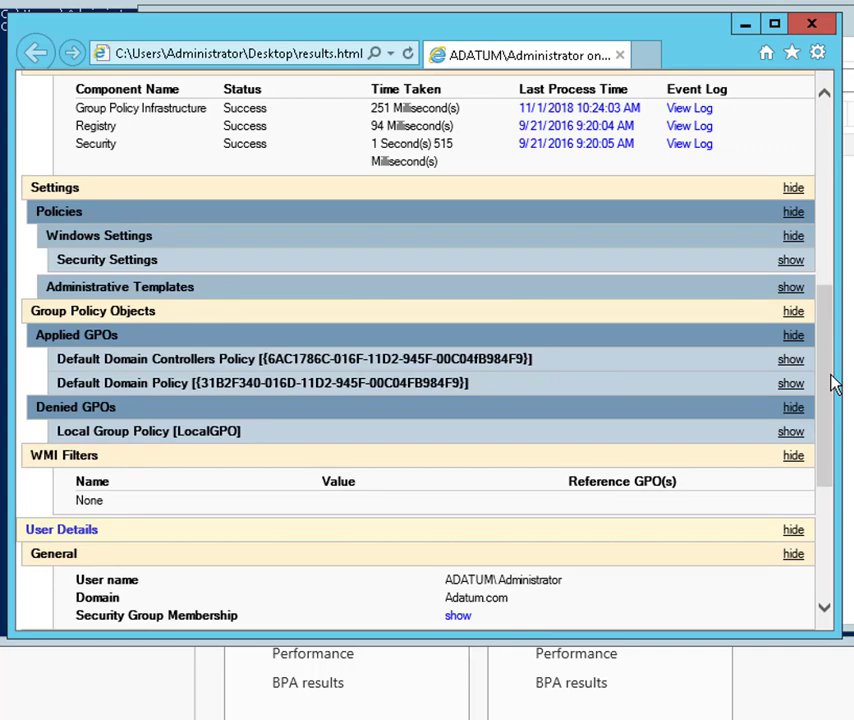
left_click(791, 262)
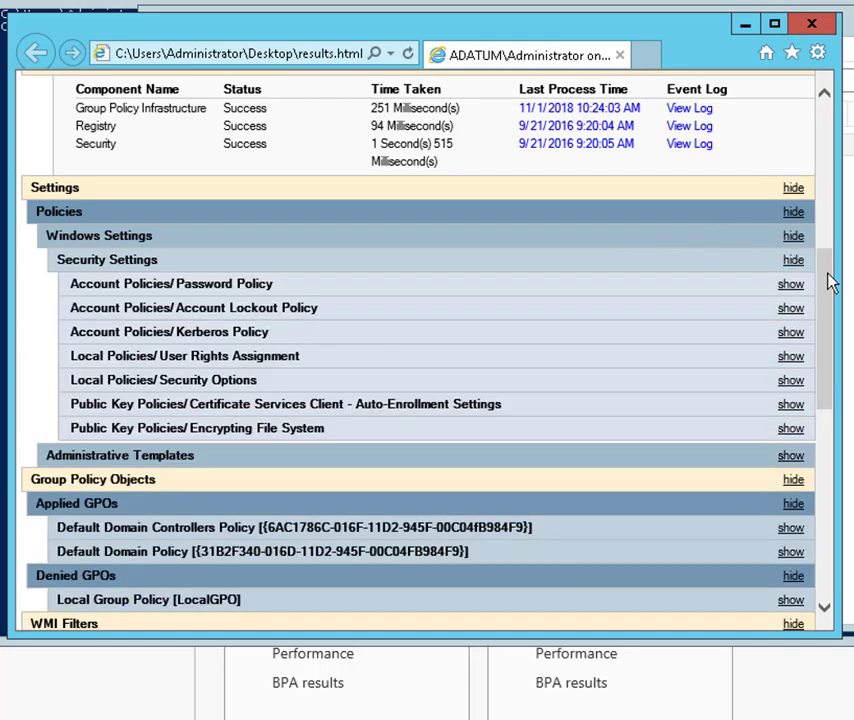
left_click(791, 286)
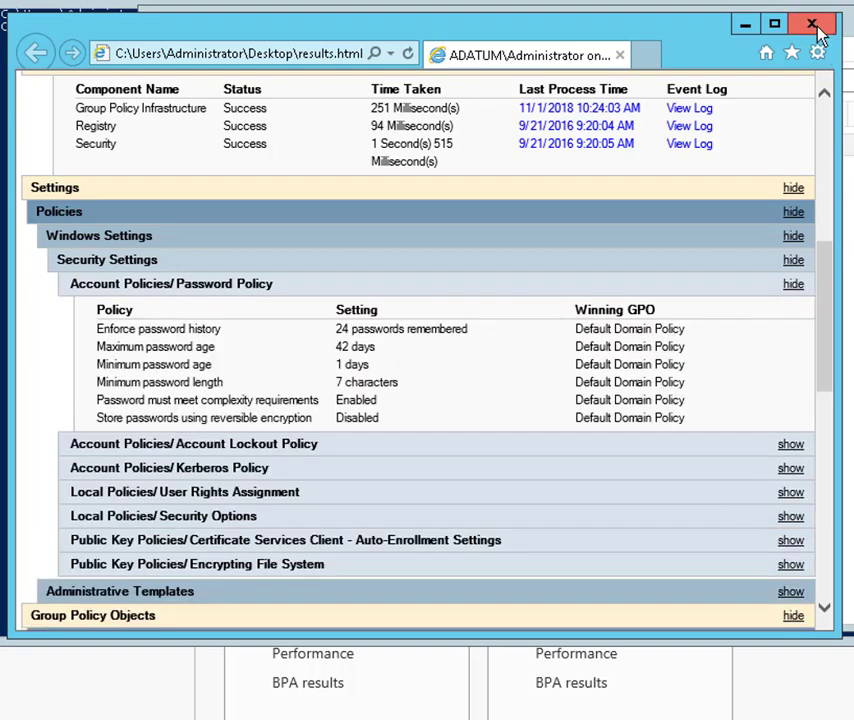
left_click(825, 475)
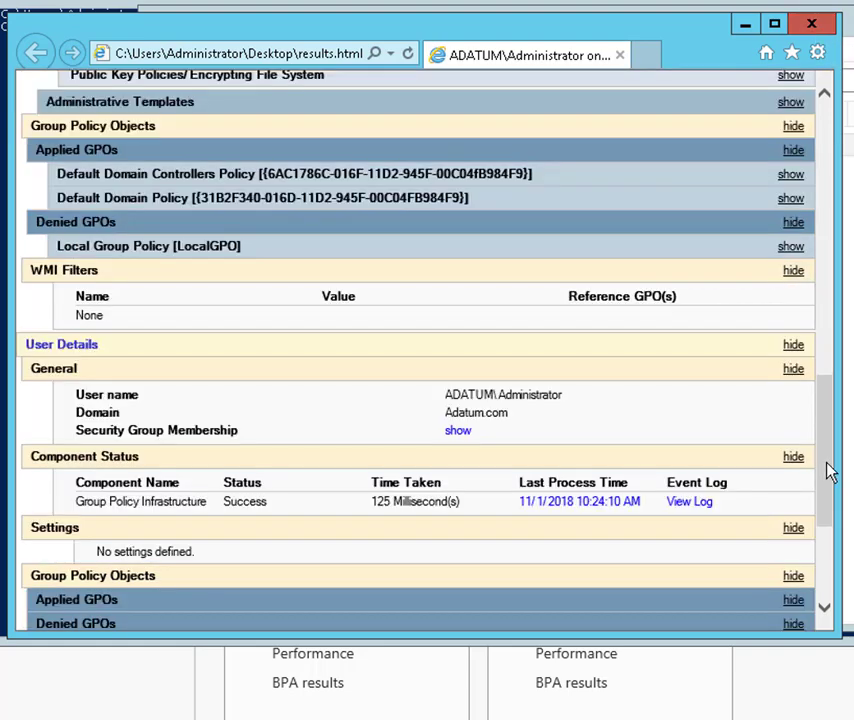
left_click(827, 580)
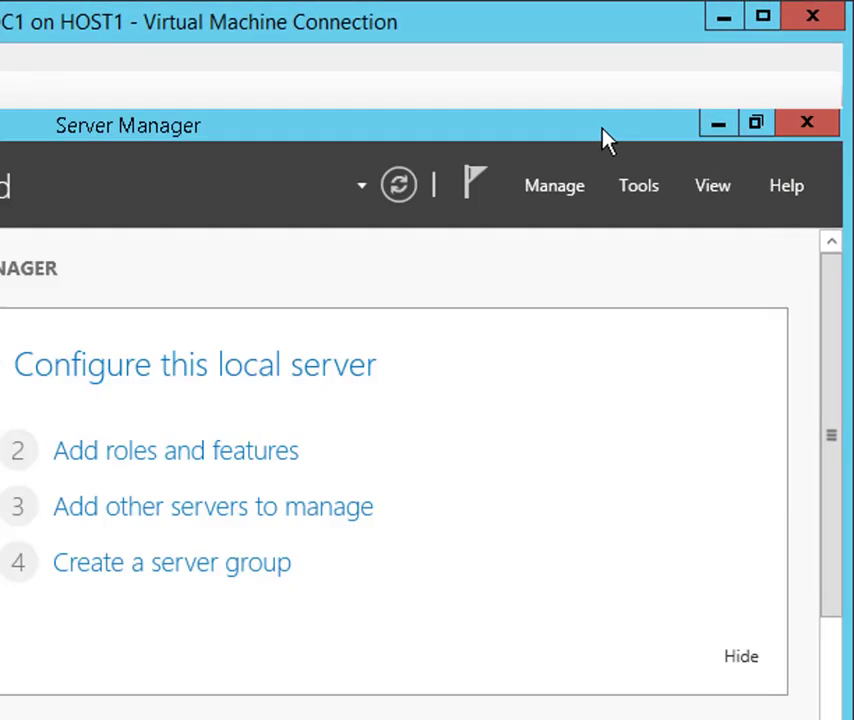
Open Group Policy Management from Server Manager and expand the Adatum.com forest
left_click(631, 188)
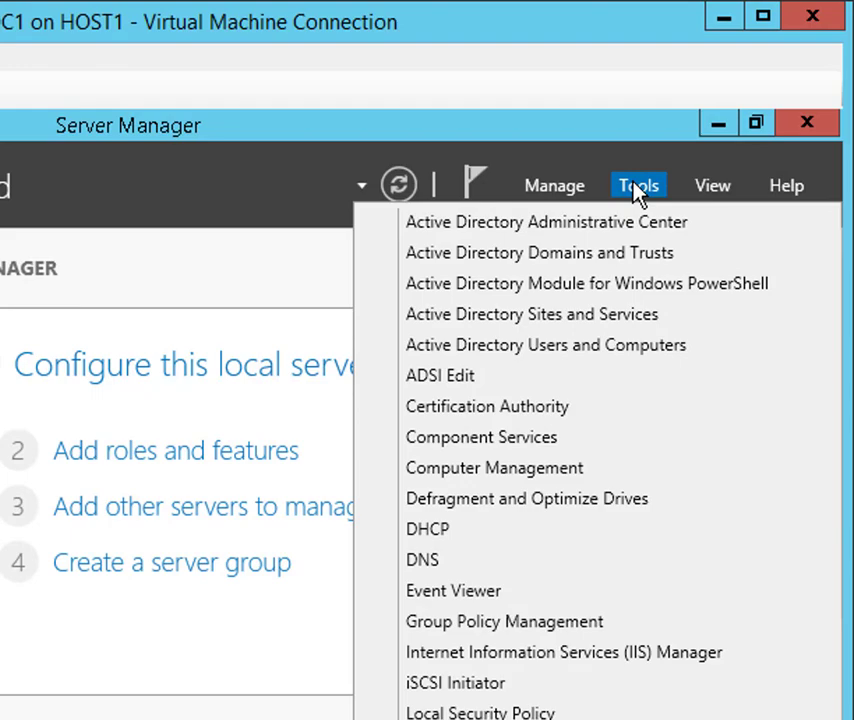
left_click(565, 622)
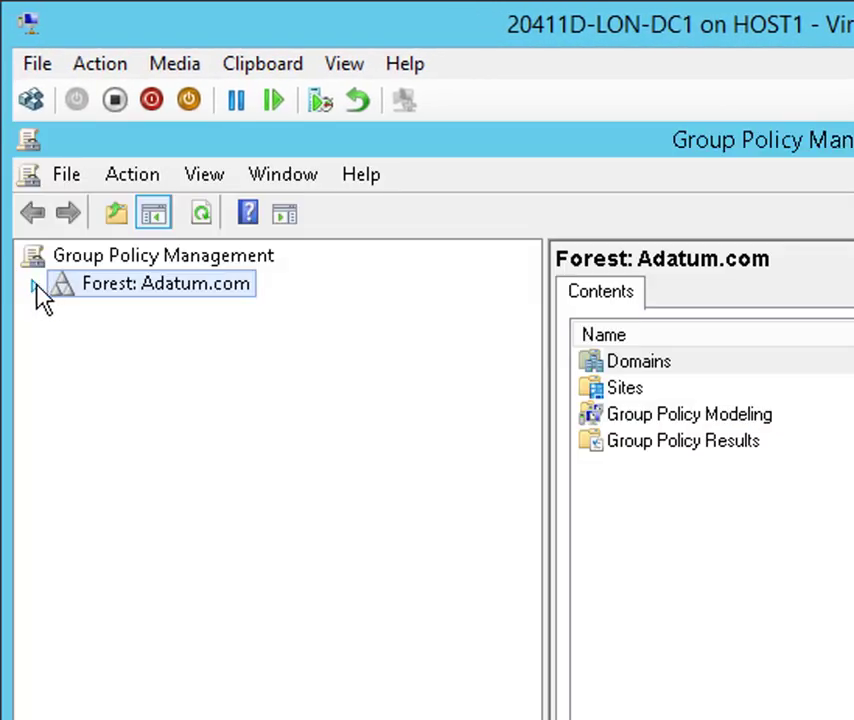
left_click(34, 285)
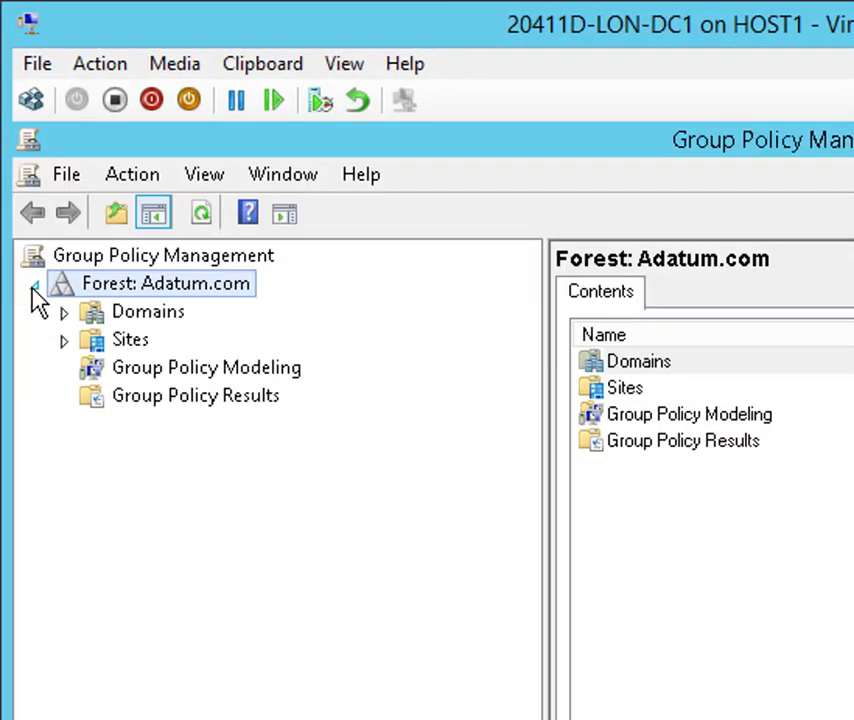
Generate a report with the Group Policy Results Wizard for this computer and the current user, and show its details
right_click(230, 408)
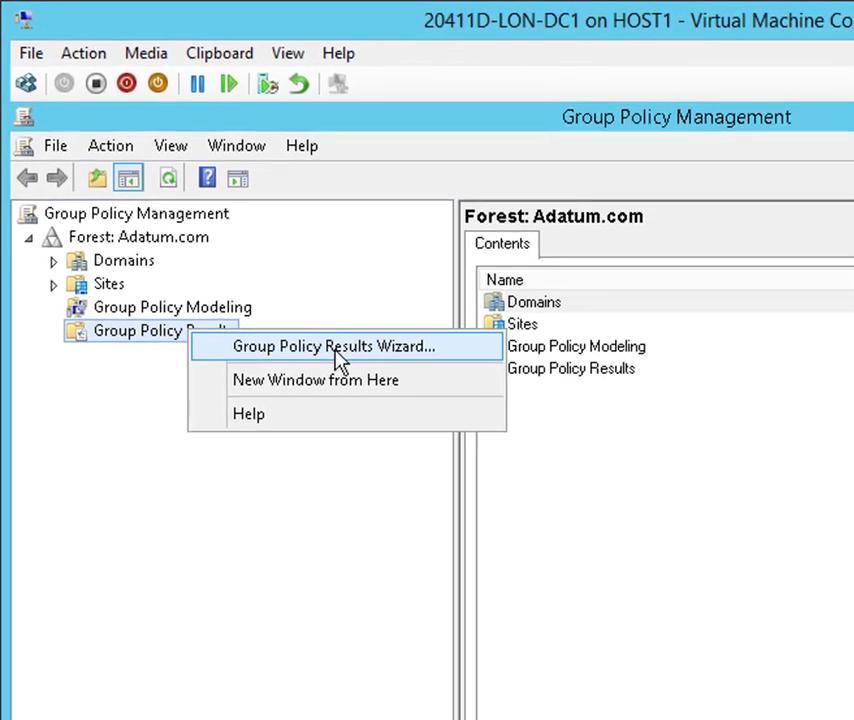
left_click(336, 348)
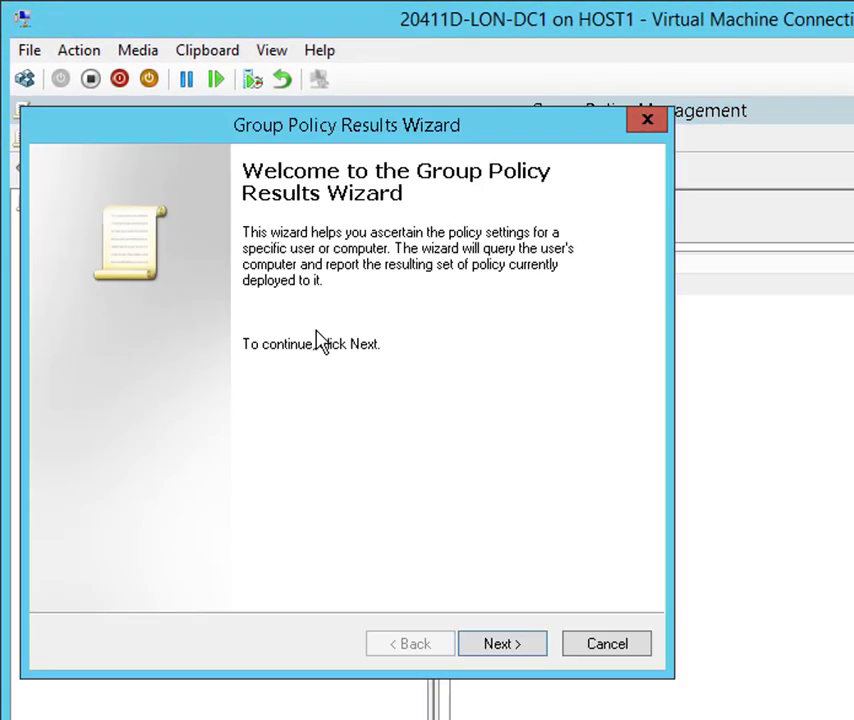
left_click(527, 659)
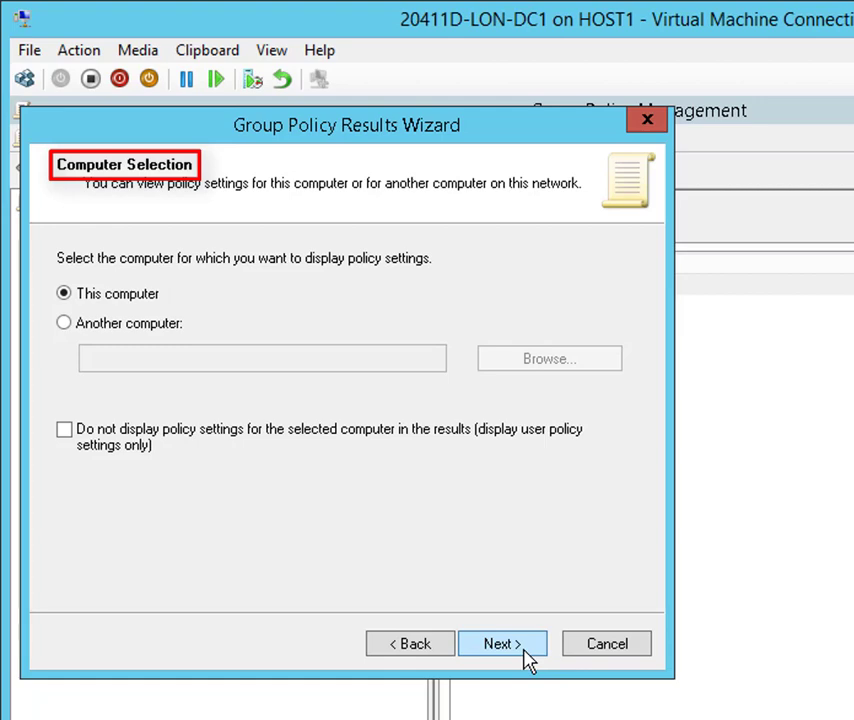
left_click(527, 659)
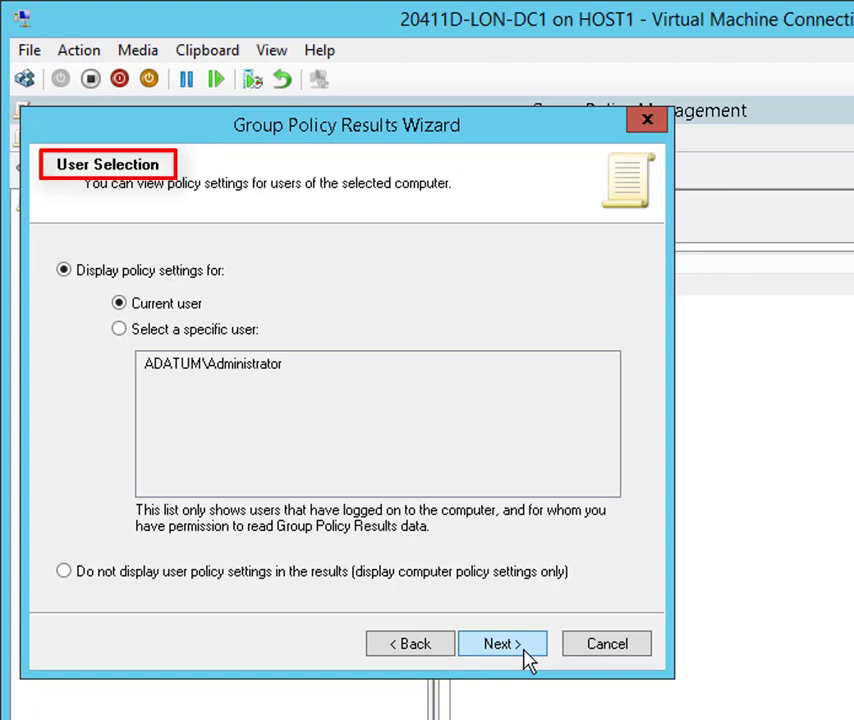
left_click(527, 659)
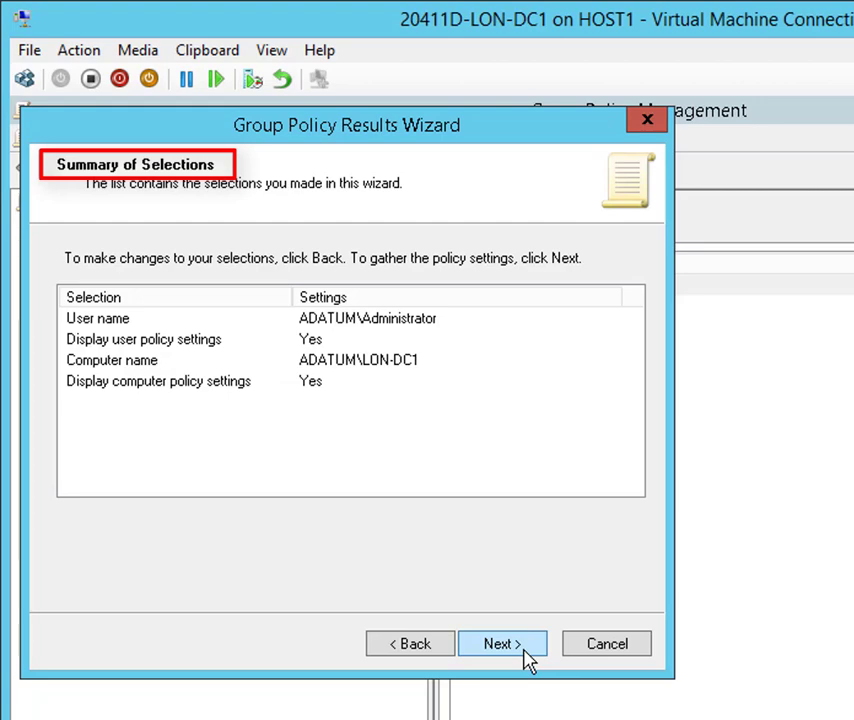
left_click(500, 644)
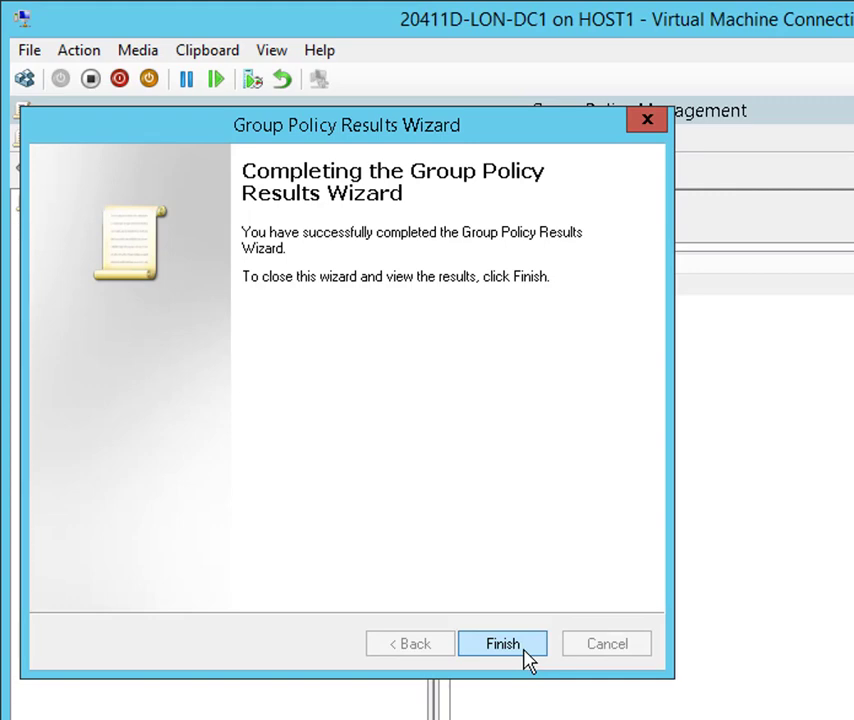
left_click(523, 651)
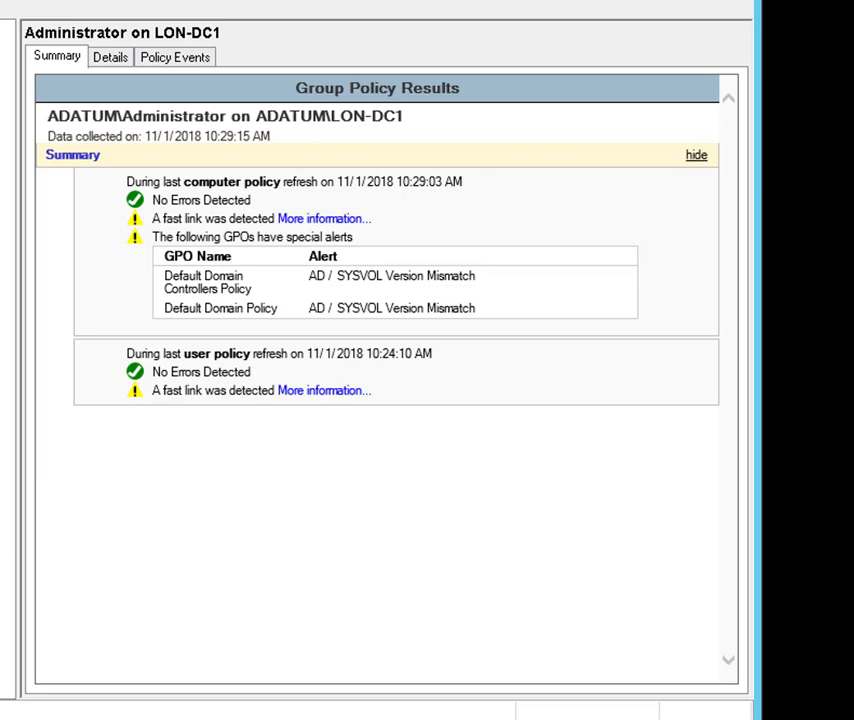
left_click(112, 58)
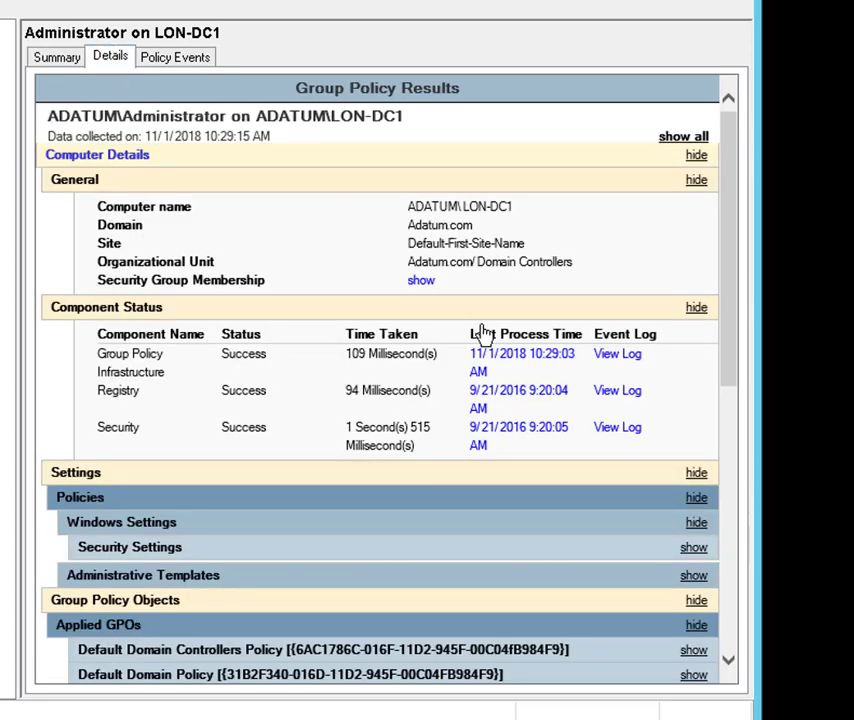
Examine the remaining computer and user details, the policy events and the summary of the Group Policy Results report
scroll(735, 533, "down", 8)
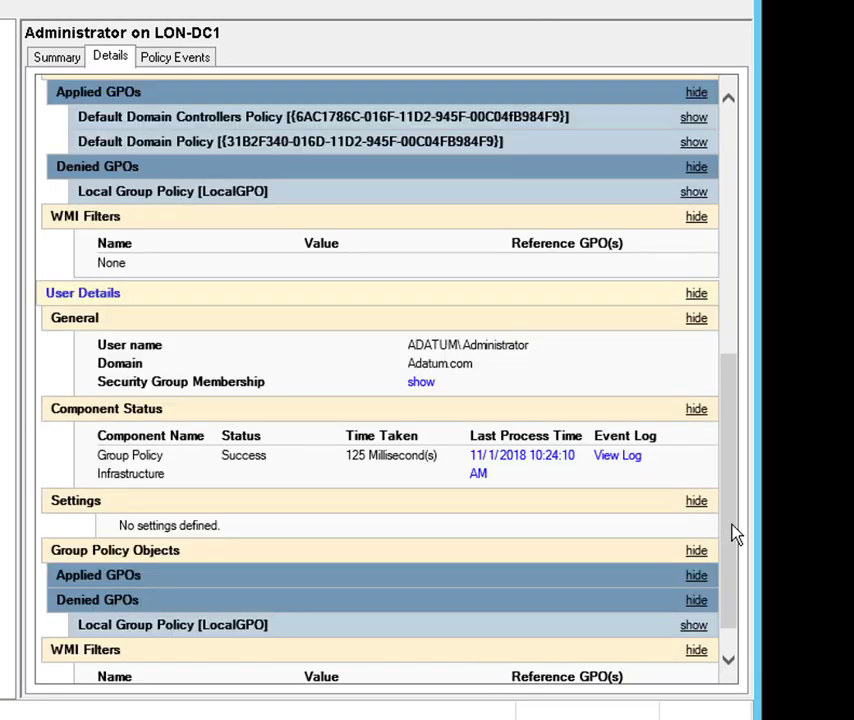
left_click(177, 60)
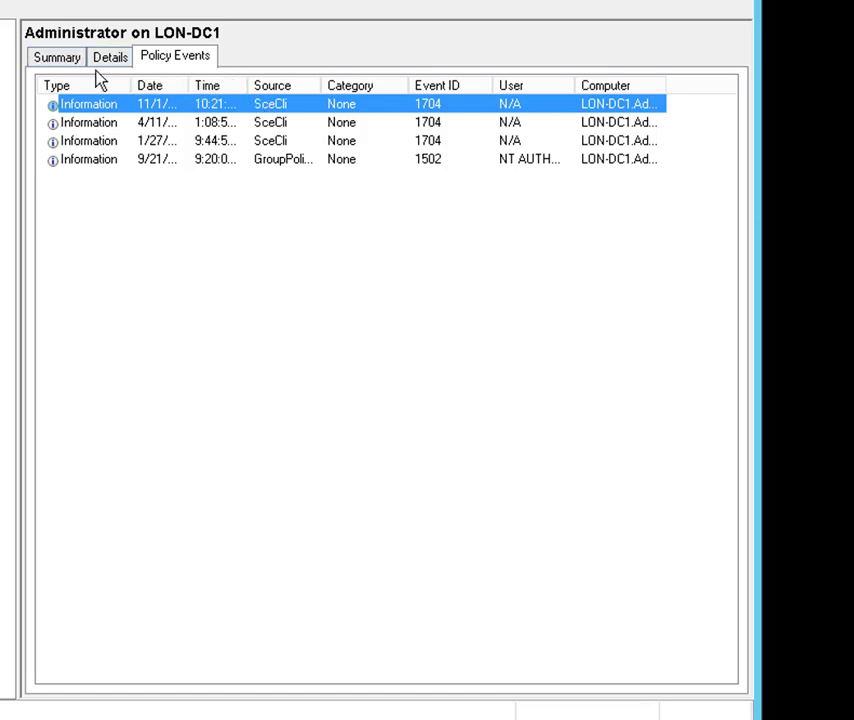
left_click(63, 58)
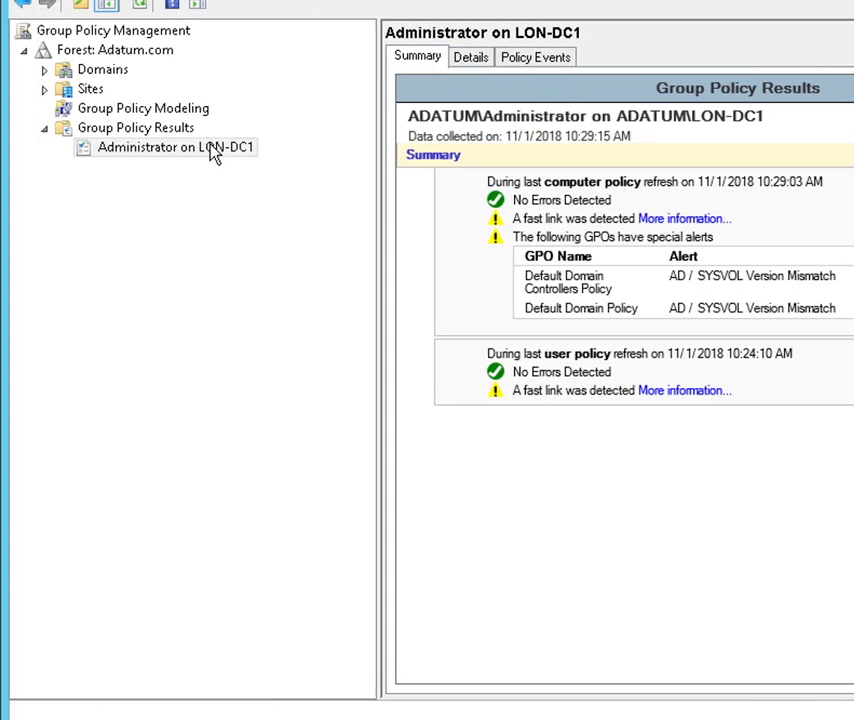
Save the Administrator on LON-DC1 results report as the HTML file "Administrator on LON-DC1.htm" in Documents
right_click(213, 155)
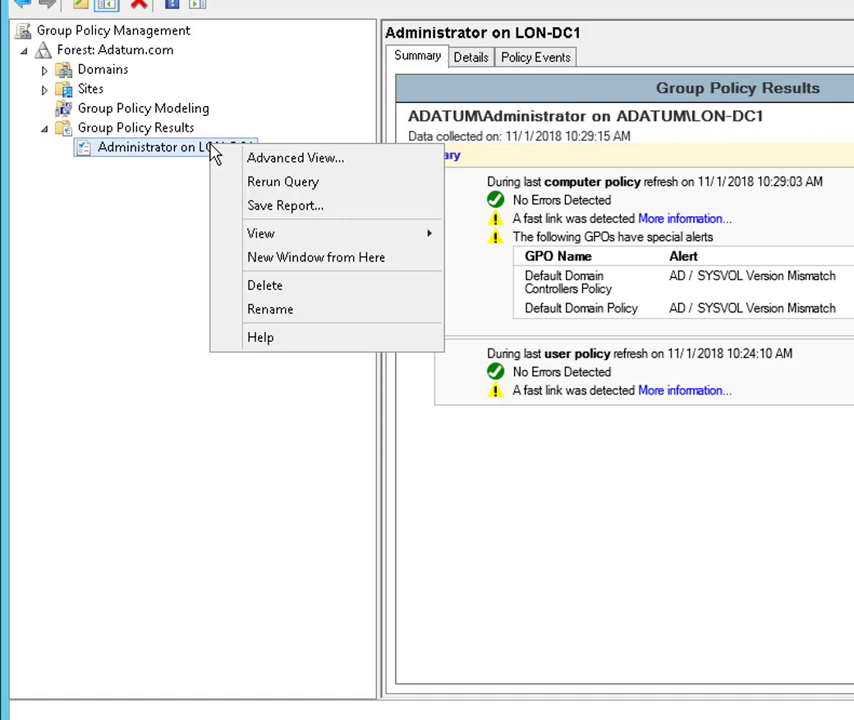
left_click(287, 206)
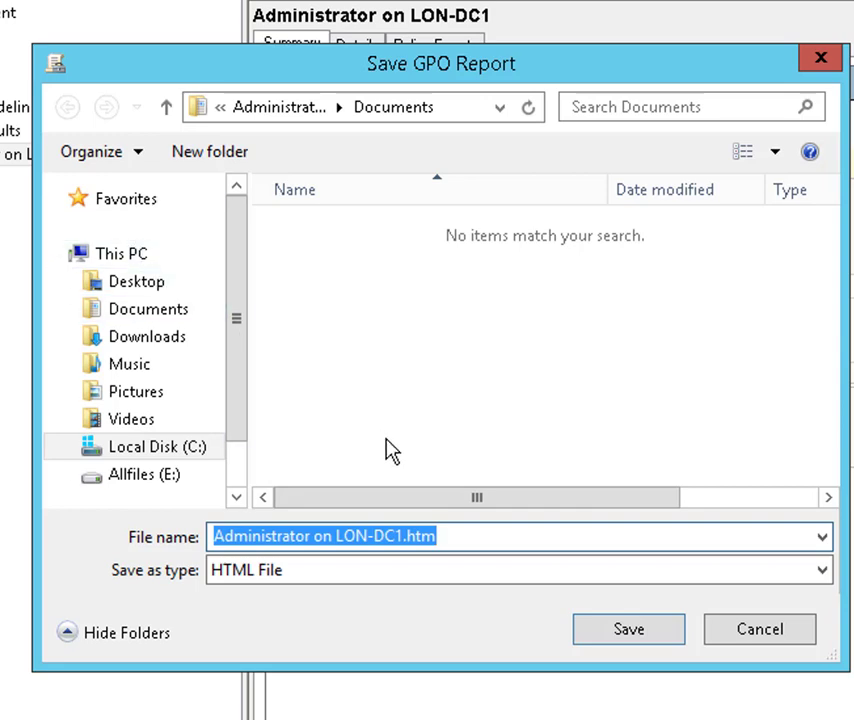
left_click(626, 631)
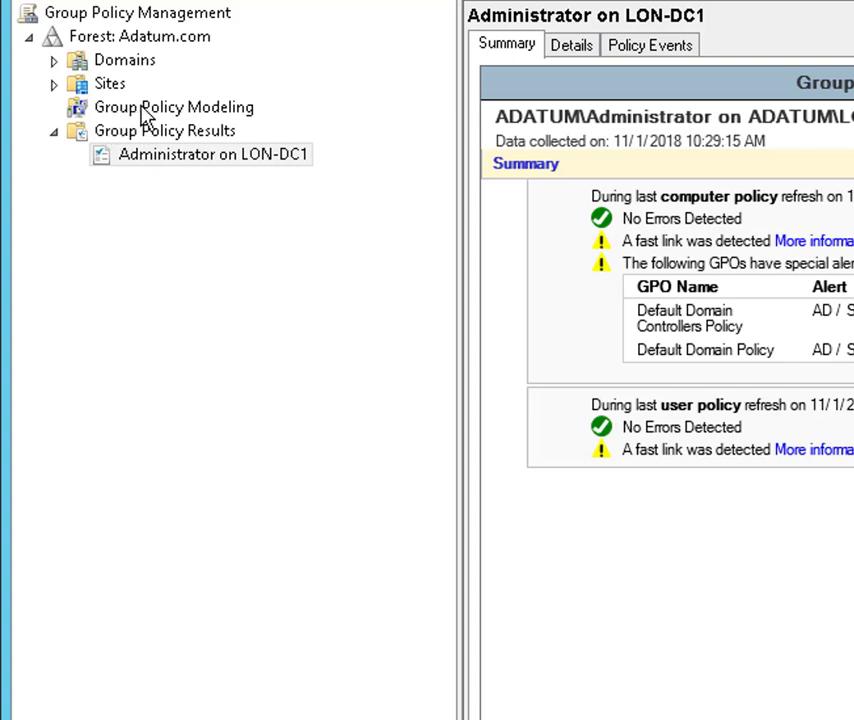
Start the Group Policy Modeling Wizard and process the simulation on any available domain controller in Adatum.com
right_click(224, 118)
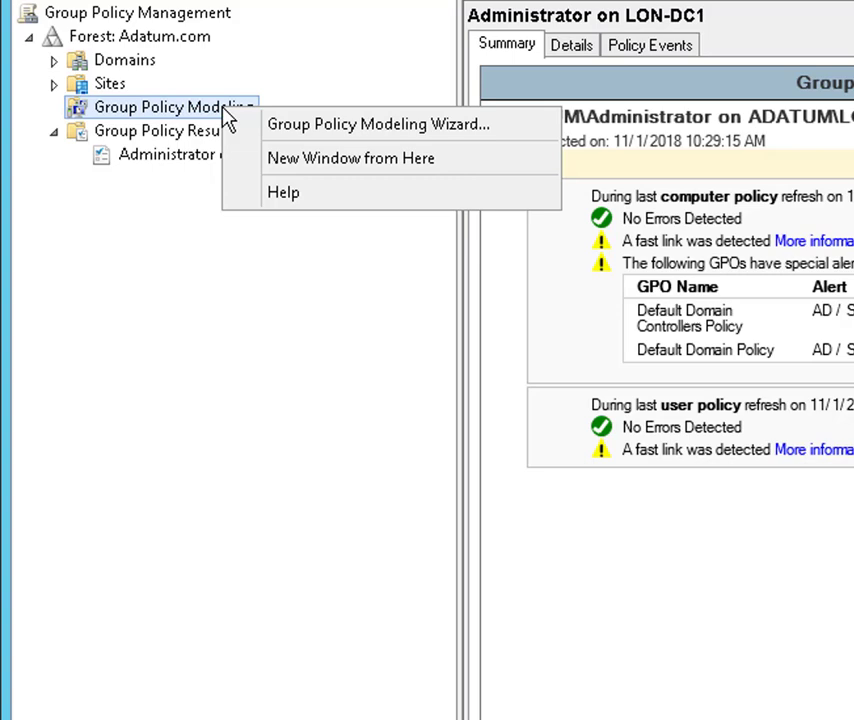
left_click(344, 124)
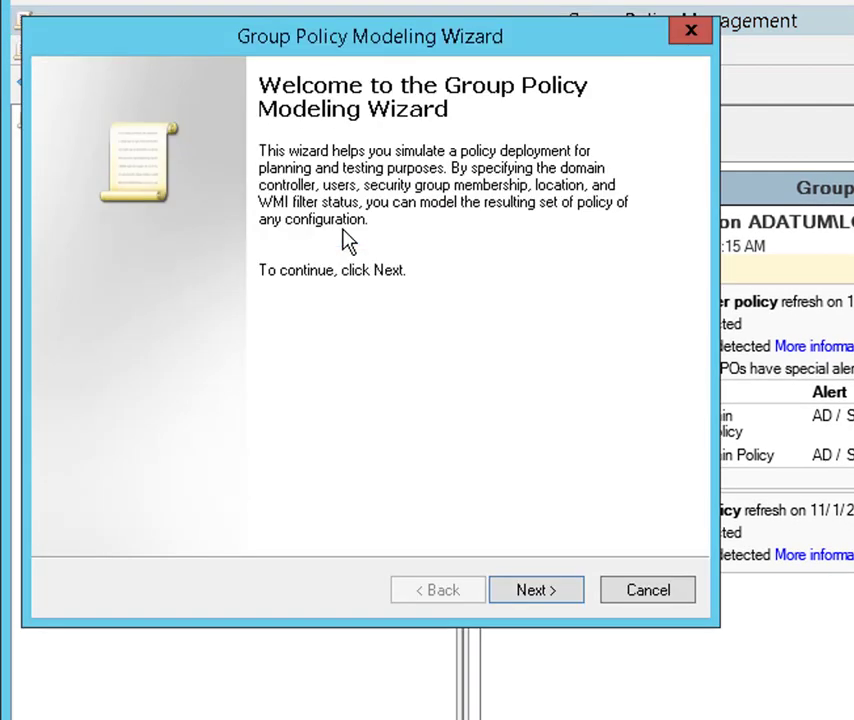
left_click(543, 592)
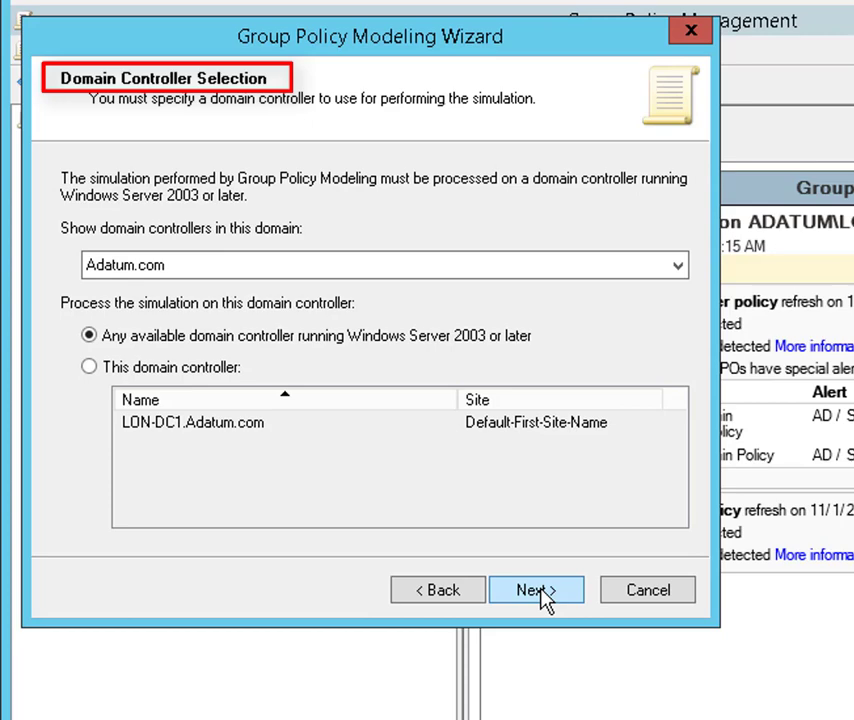
left_click(543, 592)
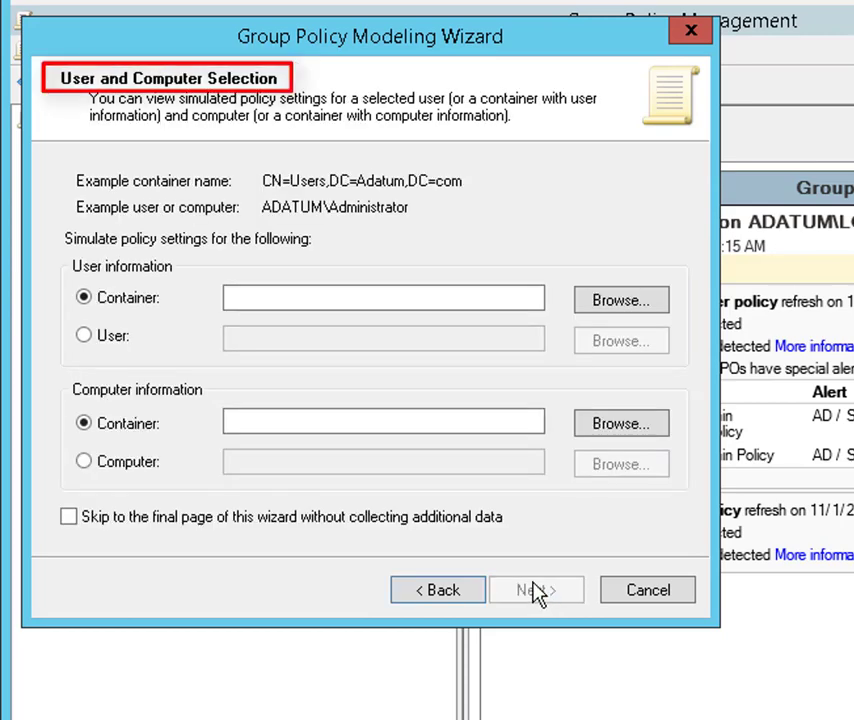
Choose a specific user for the simulation by entering the user's full name and checking it against Adatum.com
left_click(84, 337)
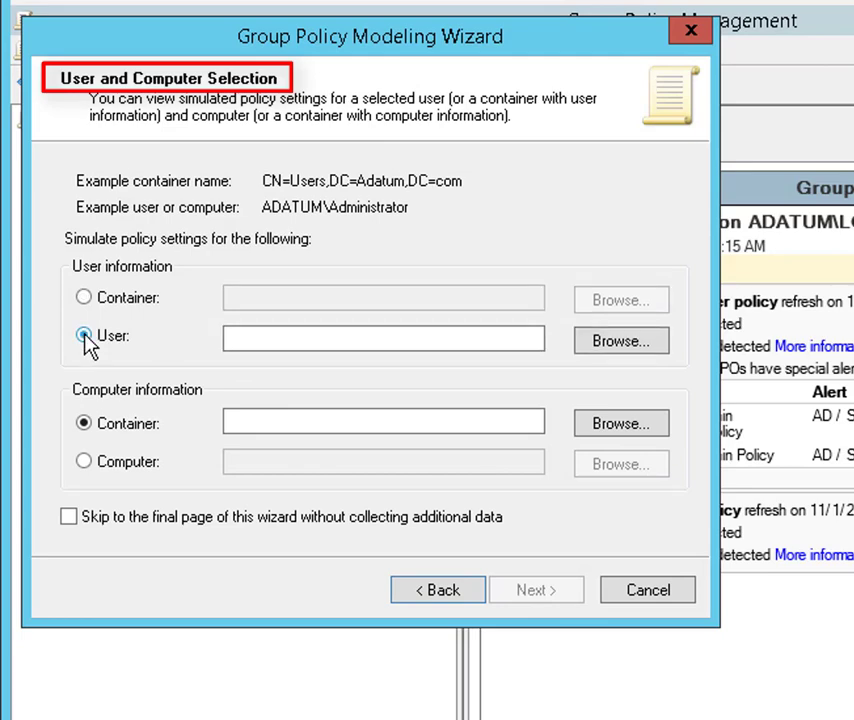
left_click(621, 342)
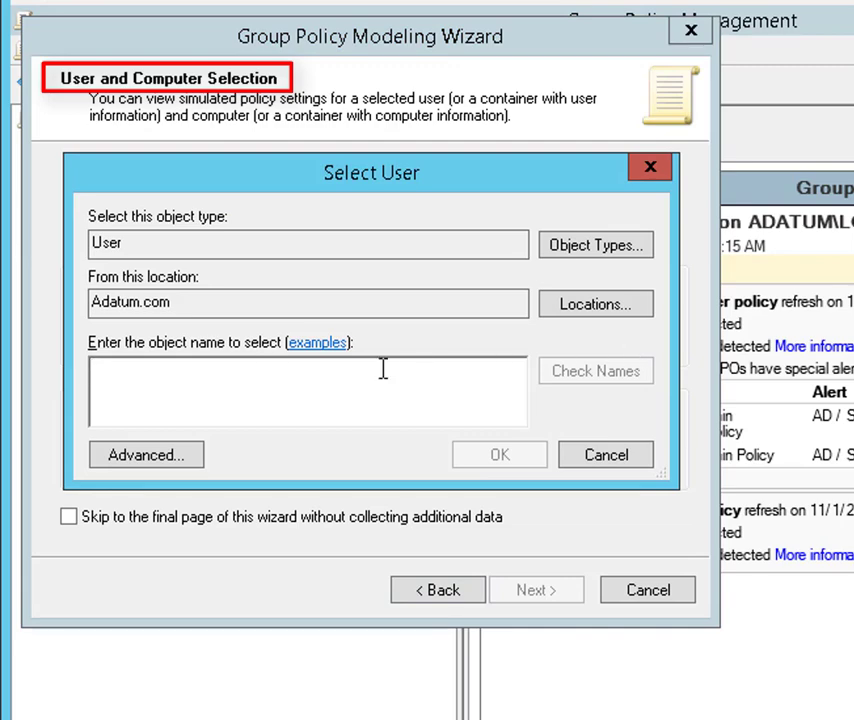
type("Ed Mead")
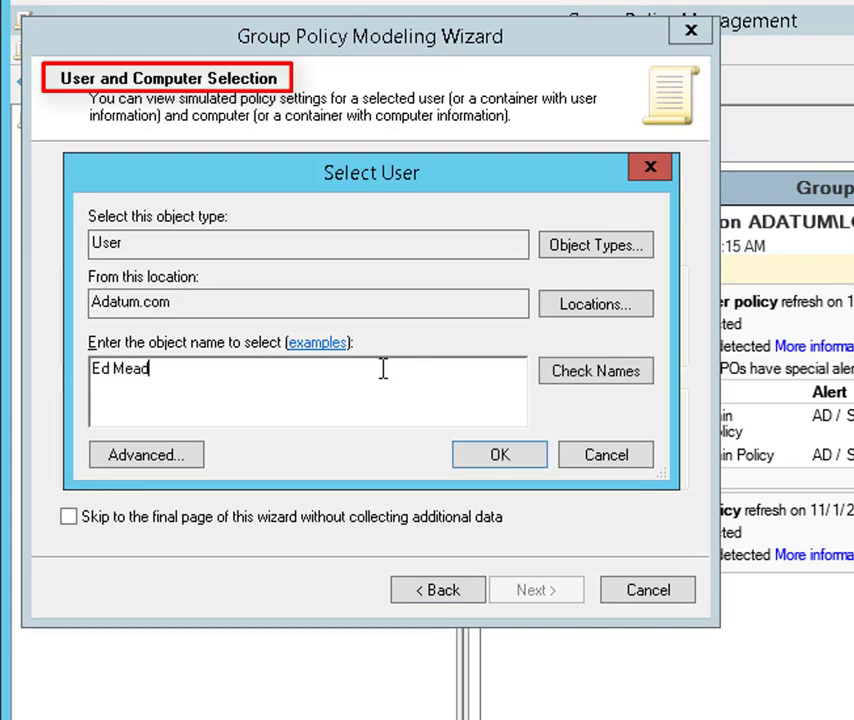
type("ows")
left_click(610, 381)
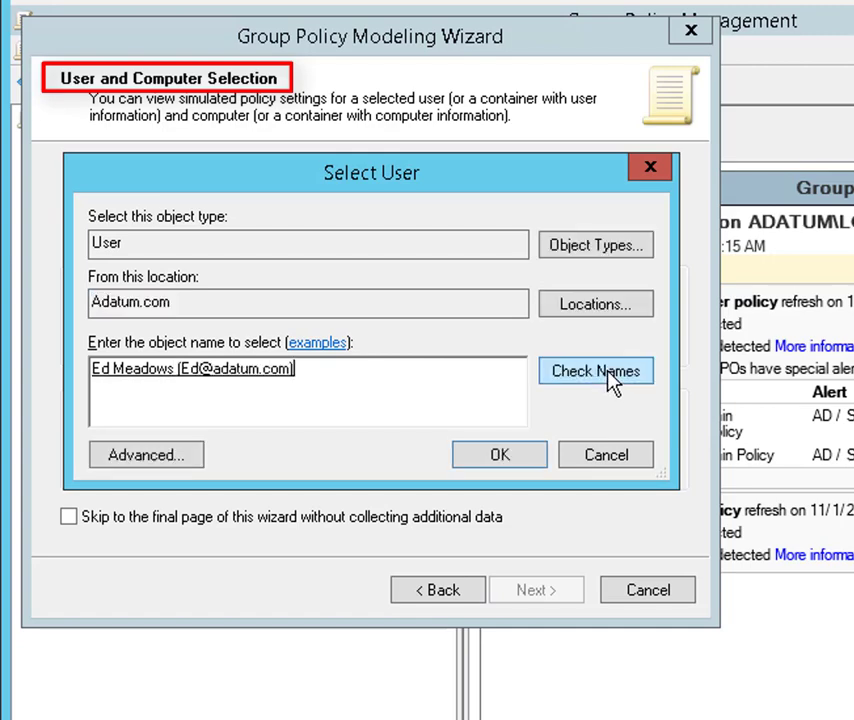
left_click(503, 457)
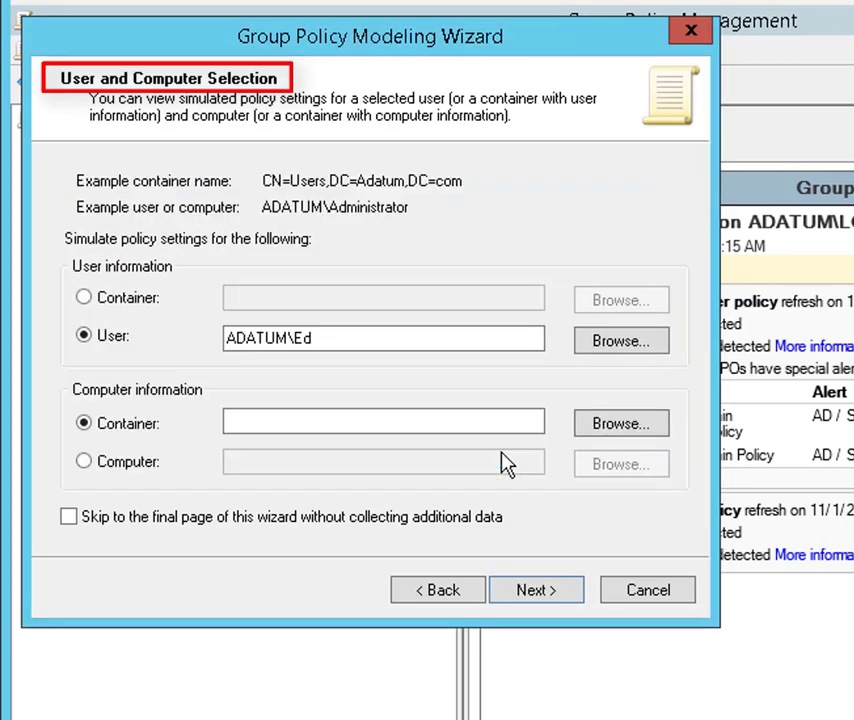
Set the computer container for the simulation to the IT organizational unit under Adatum and accept the user and computer selection
left_click(621, 425)
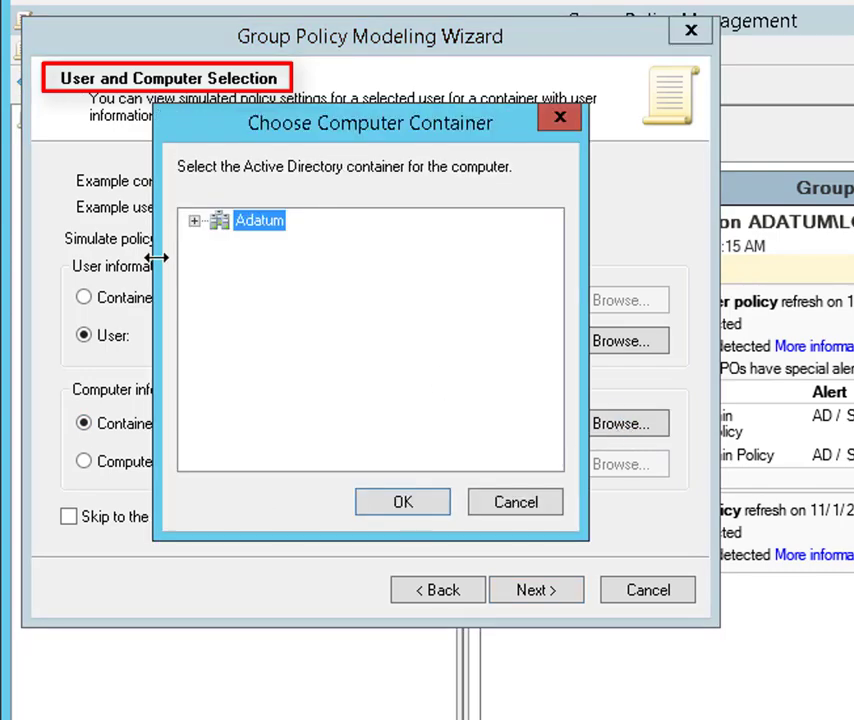
left_click(195, 221)
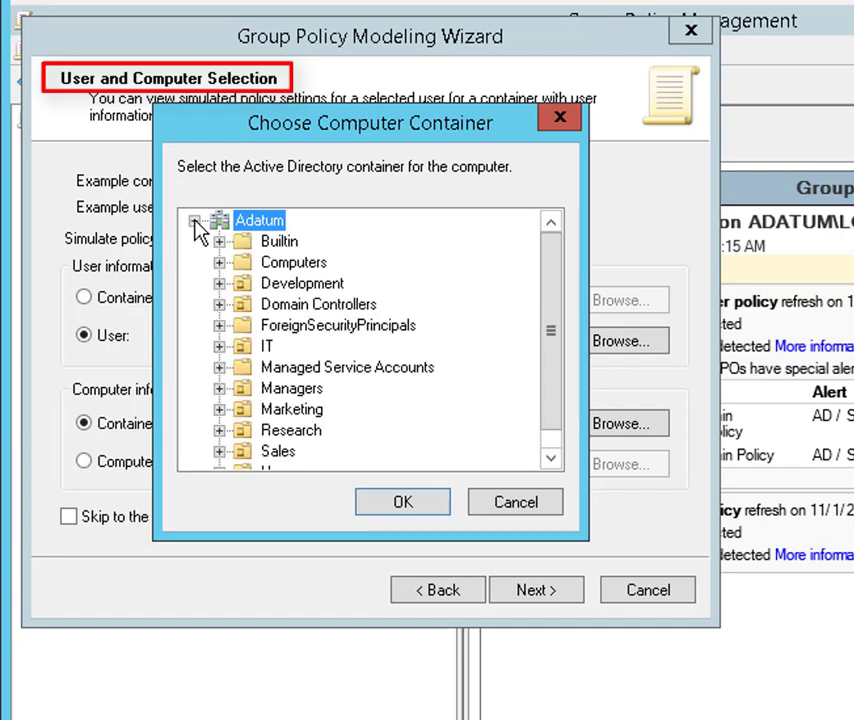
left_click(252, 350)
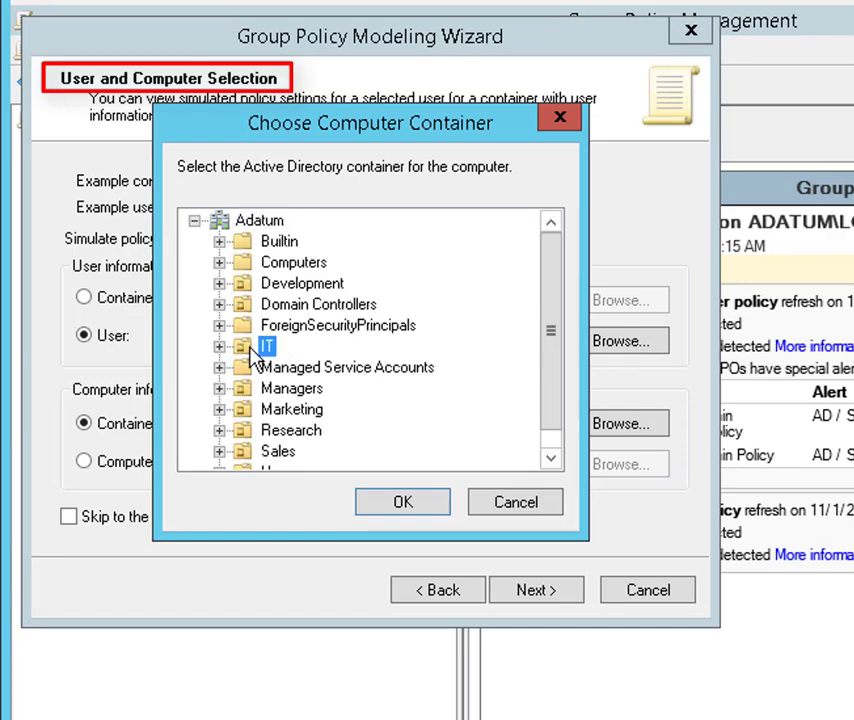
left_click(416, 510)
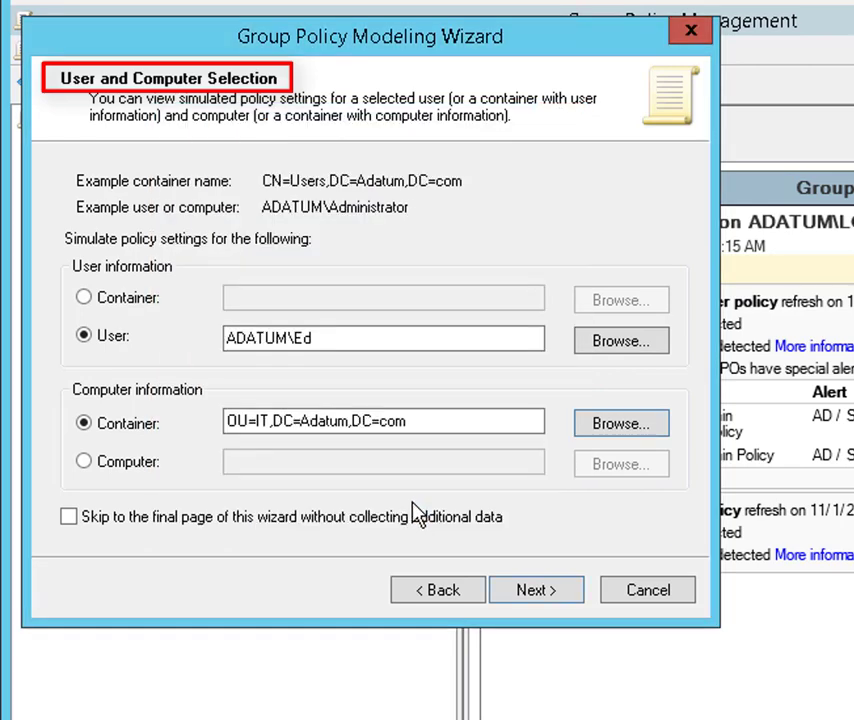
left_click(537, 591)
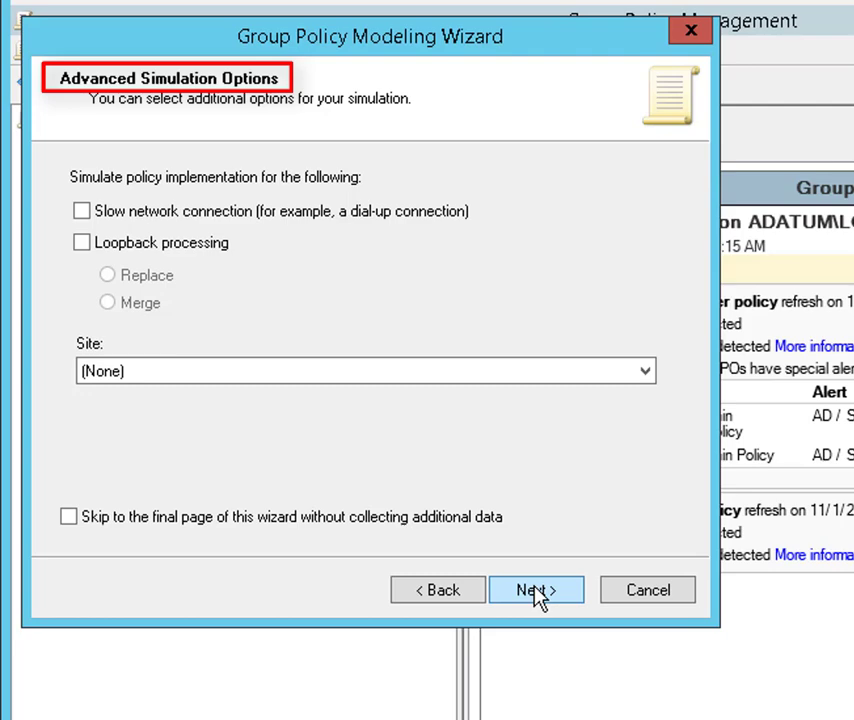
Accept the default simulation options, Active Directory paths, security groups, and all linked WMI filters for users and computers
left_click(549, 592)
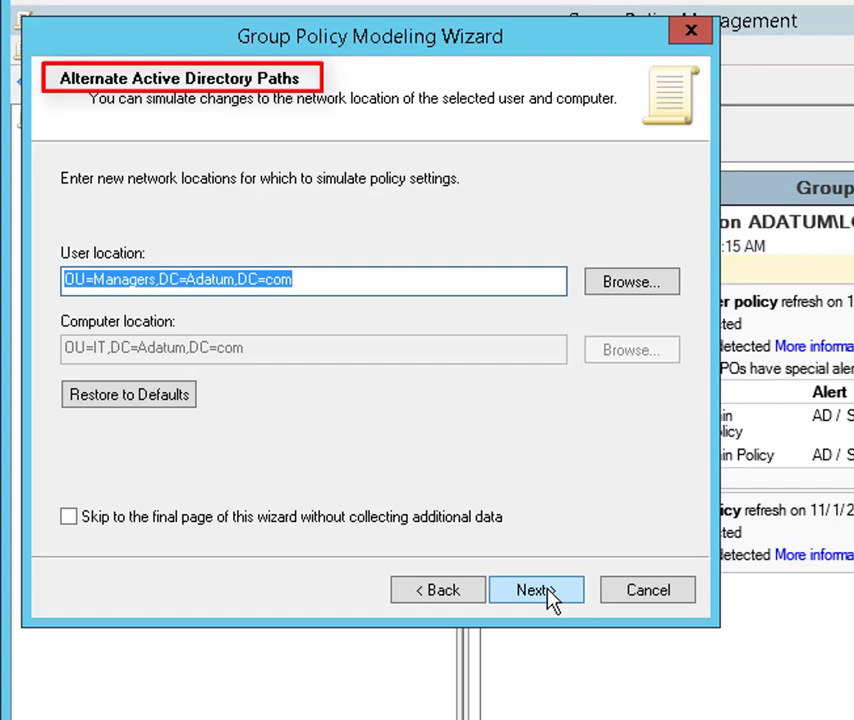
left_click(549, 592)
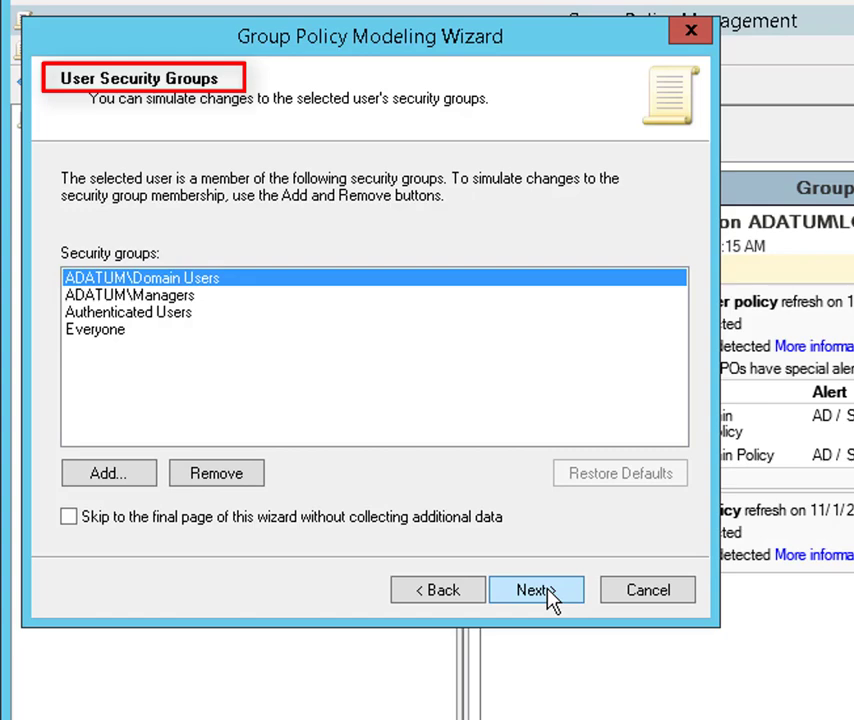
left_click(549, 592)
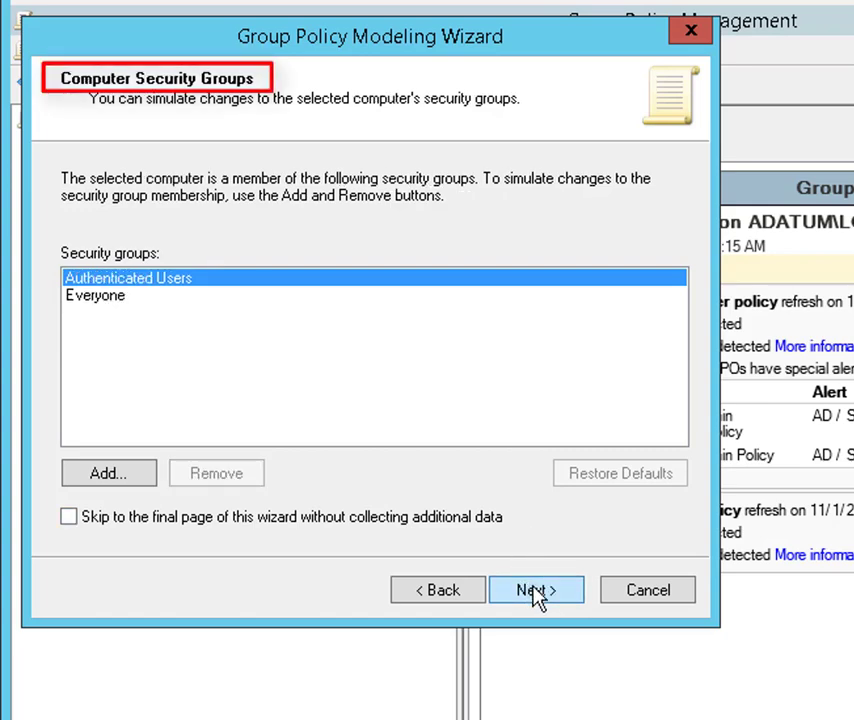
left_click(539, 594)
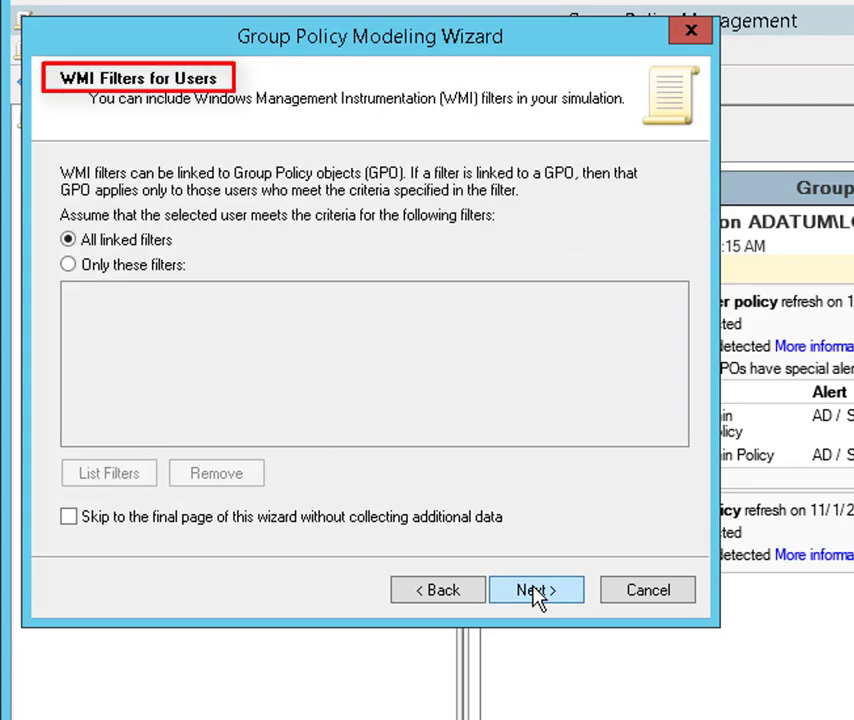
left_click(539, 594)
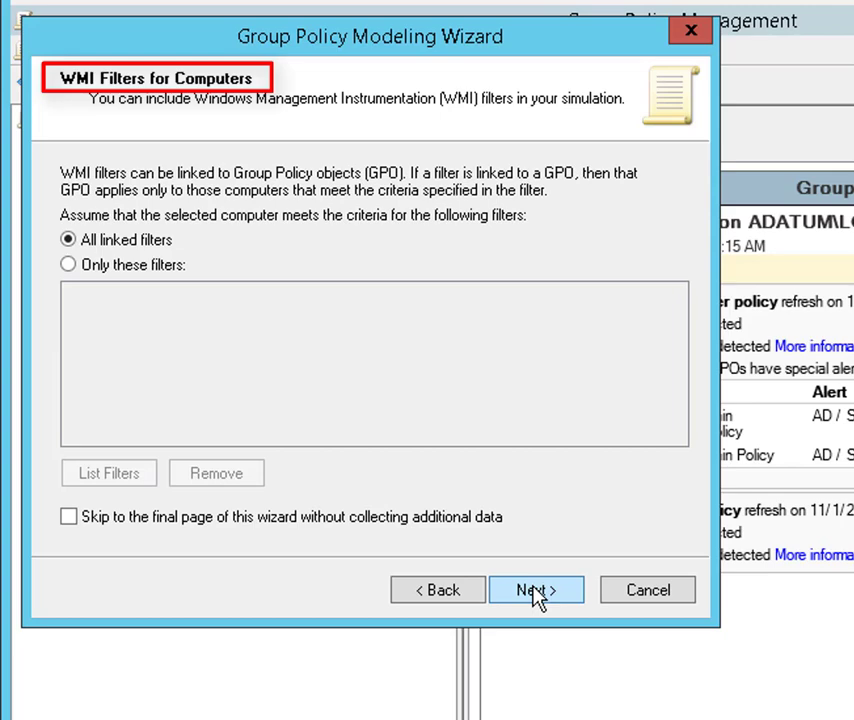
left_click(539, 594)
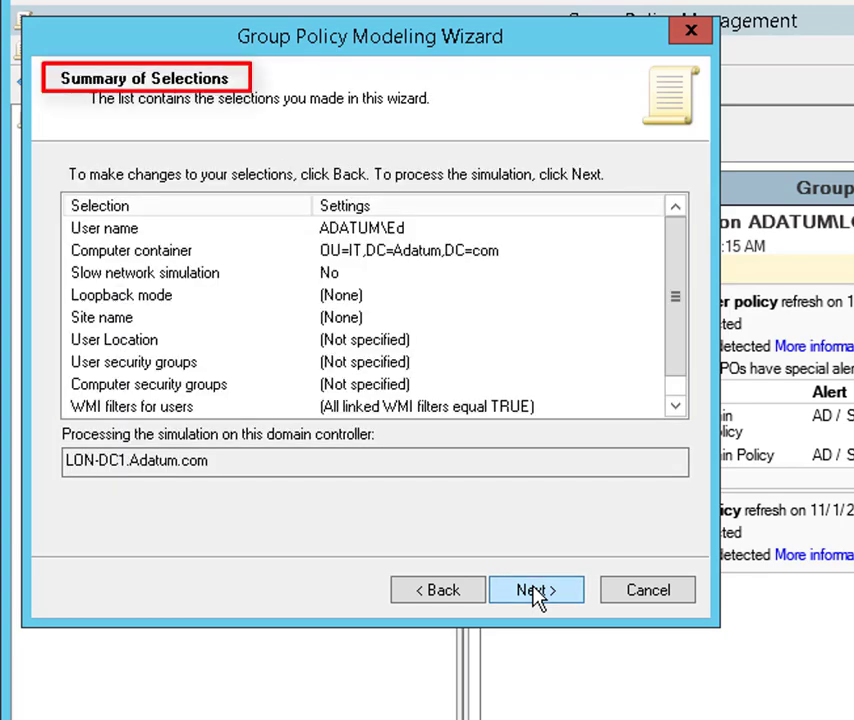
Review the selections and run the simulation to complete the wizard, and examine the computer and user details in the modeling report
left_click(675, 409)
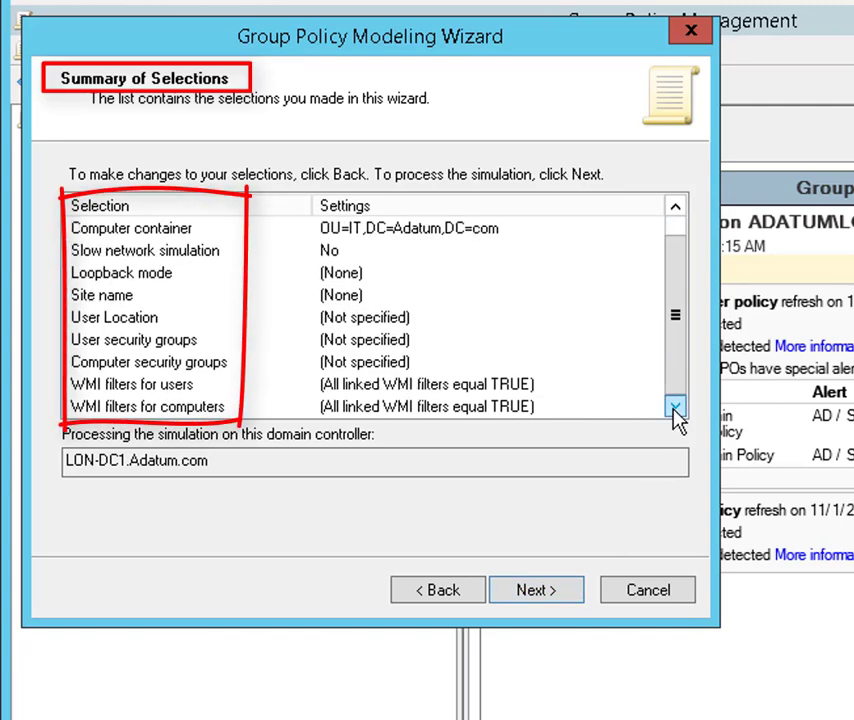
left_click(547, 594)
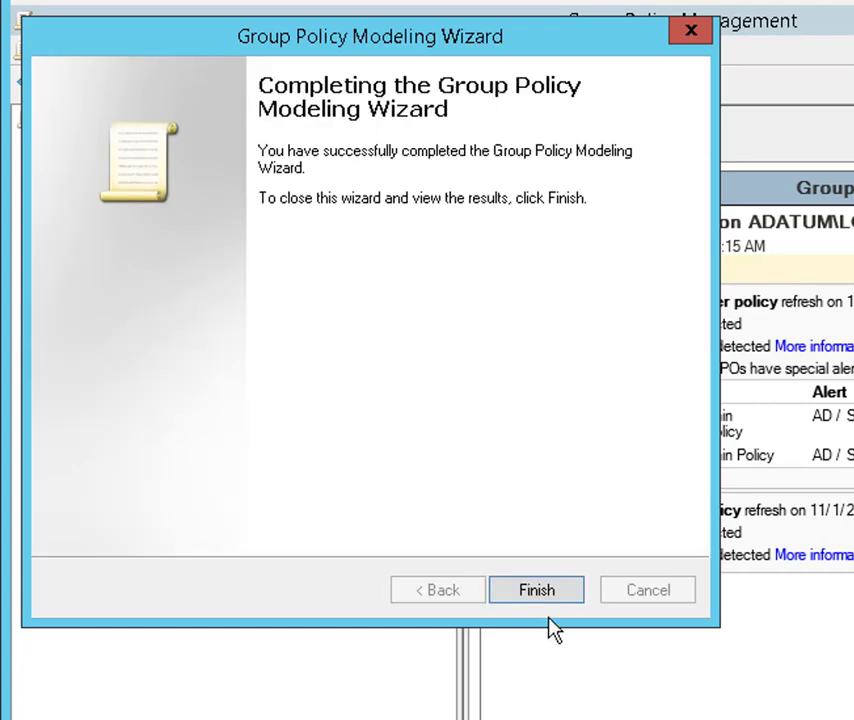
left_click(540, 592)
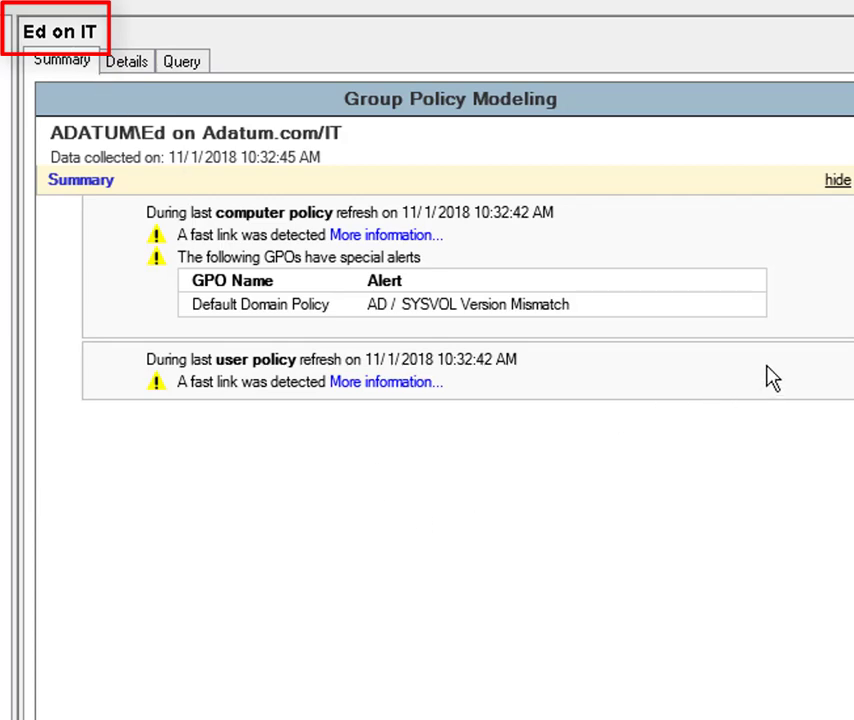
left_click(130, 63)
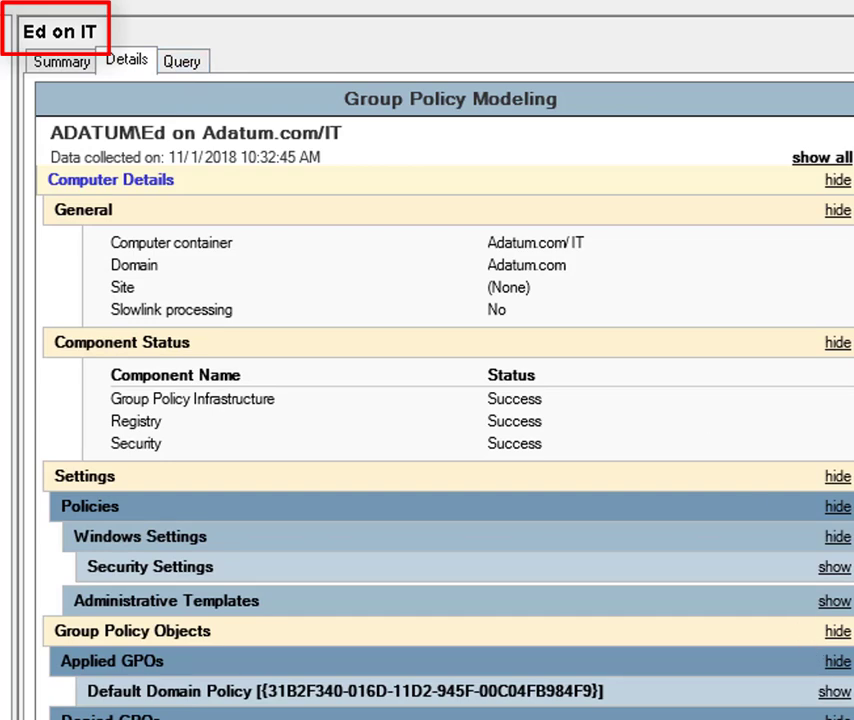
scroll(440, 400, "down", 5)
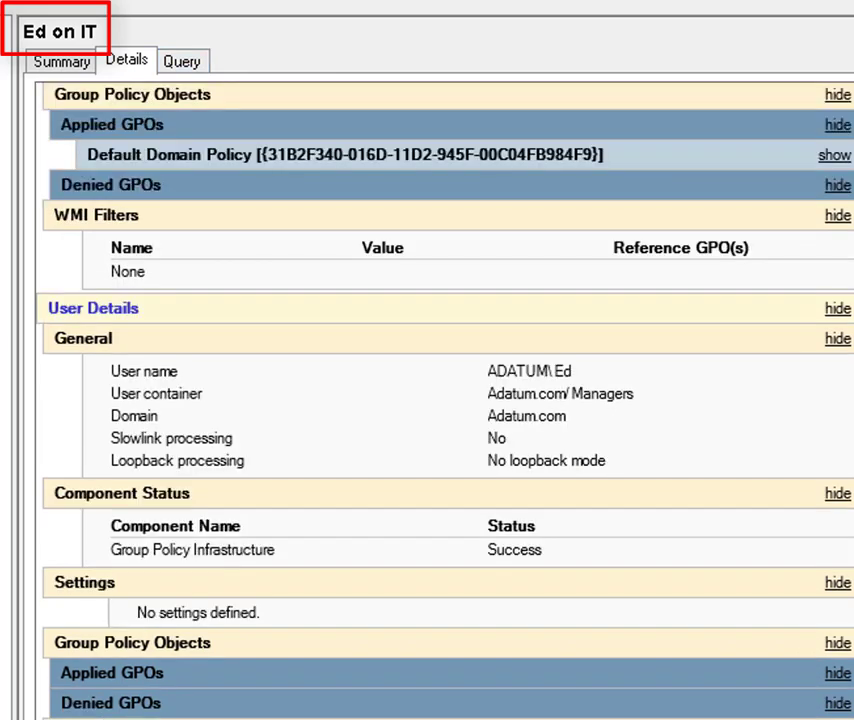